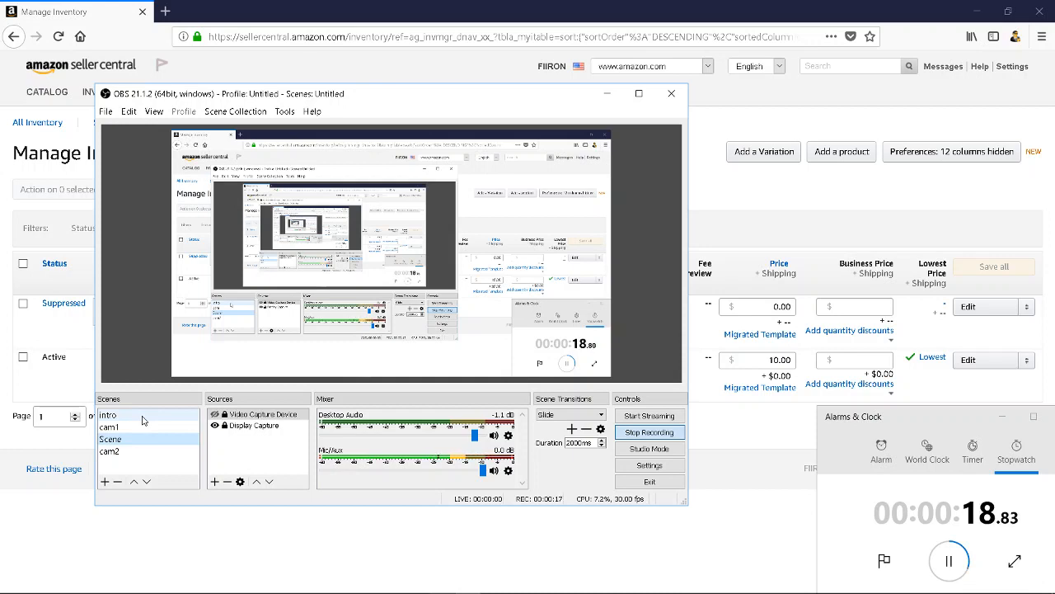
left_click(736, 430)
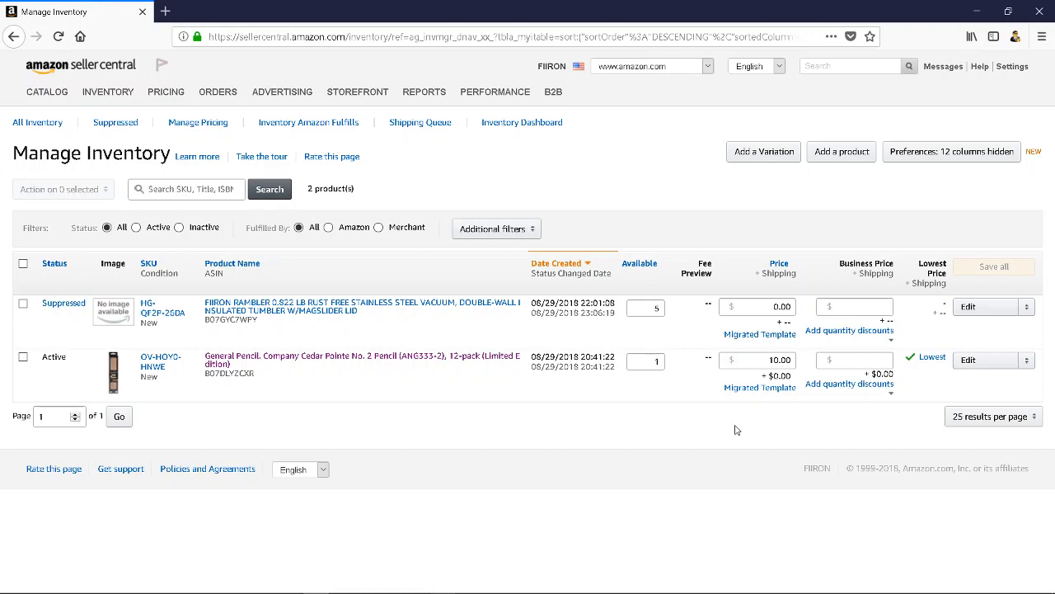
left_click(468, 583)
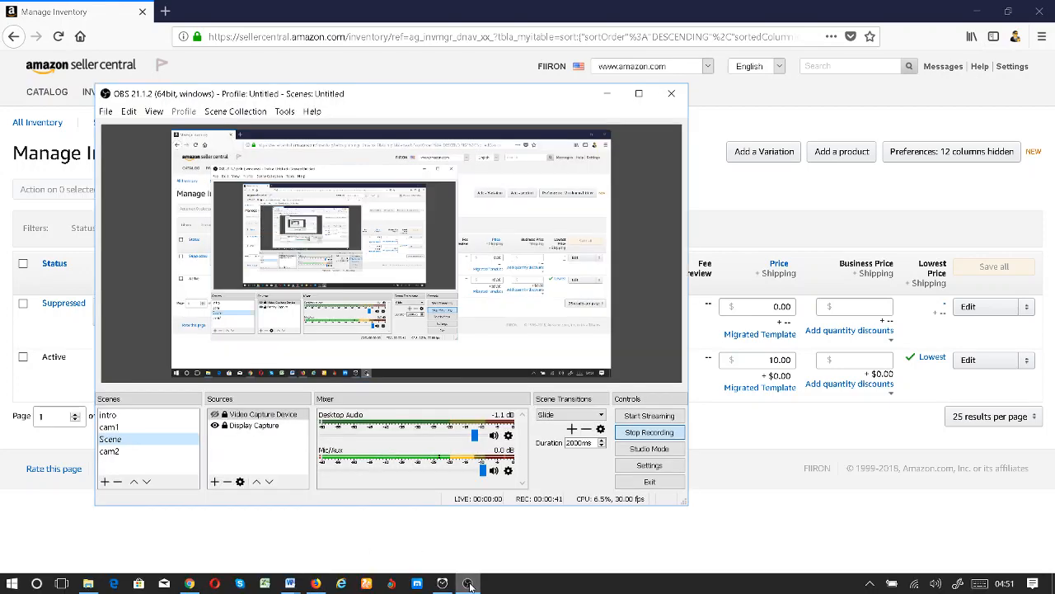
left_click(468, 584)
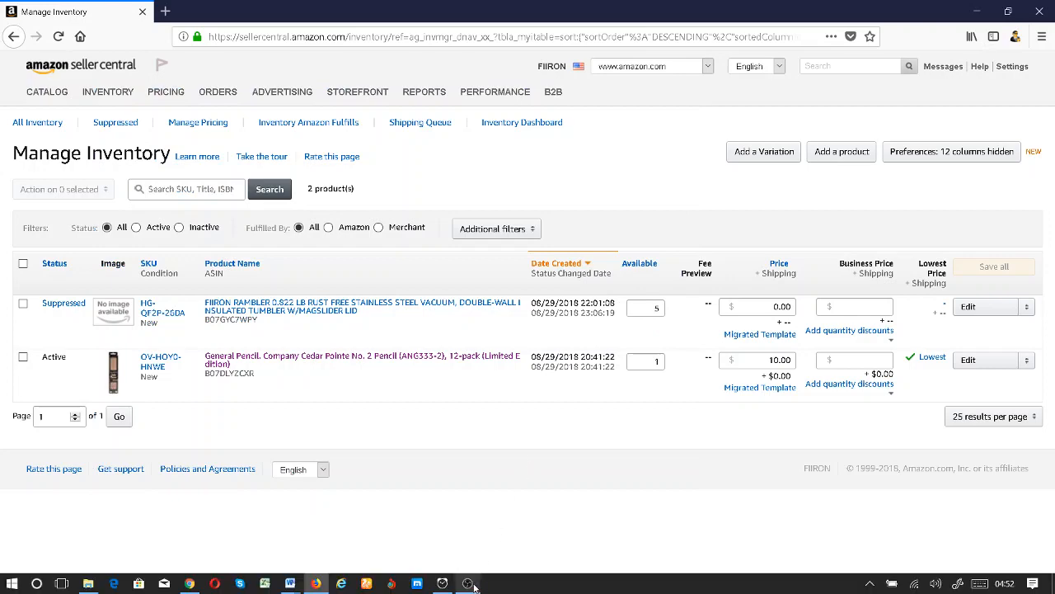
left_click(468, 583)
left_click(468, 584)
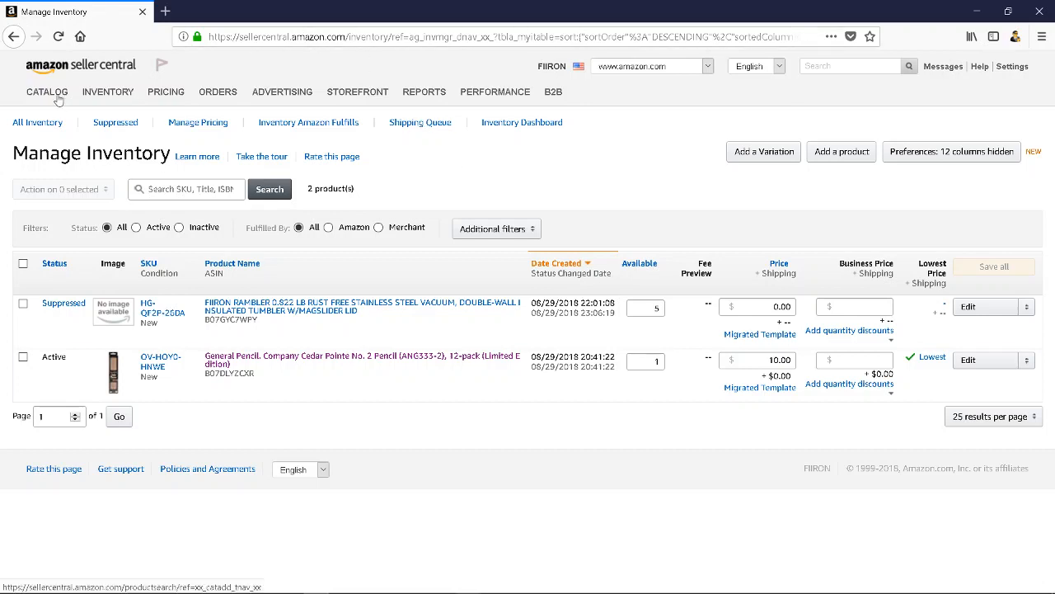
Go to the Seller Central home page, open Manage Inventory and dismiss the Preferences tip.
left_click(48, 68)
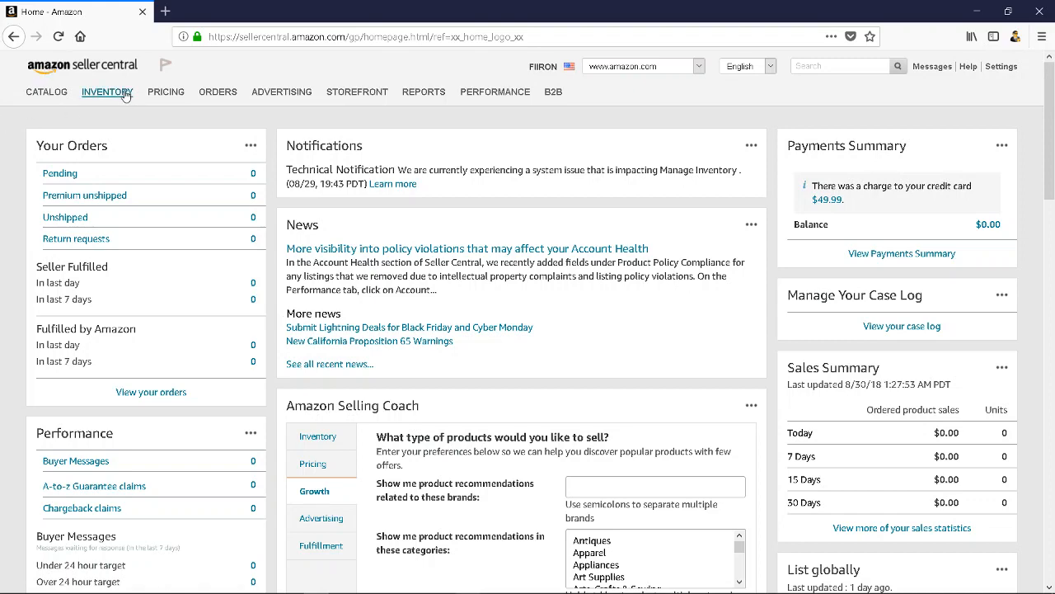
mouse_move(125, 96)
left_click(123, 120)
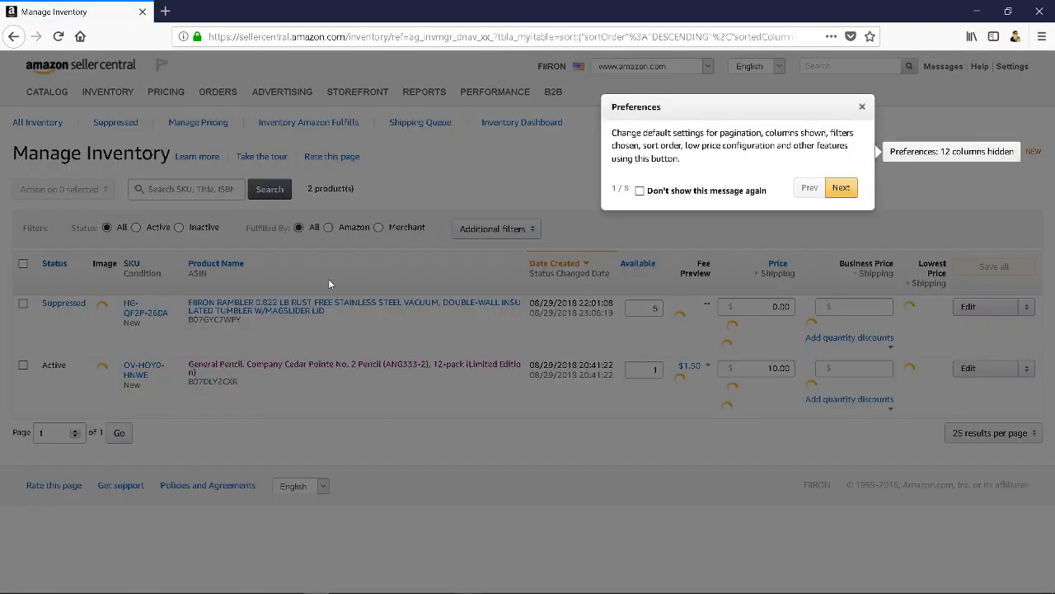
left_click(862, 107)
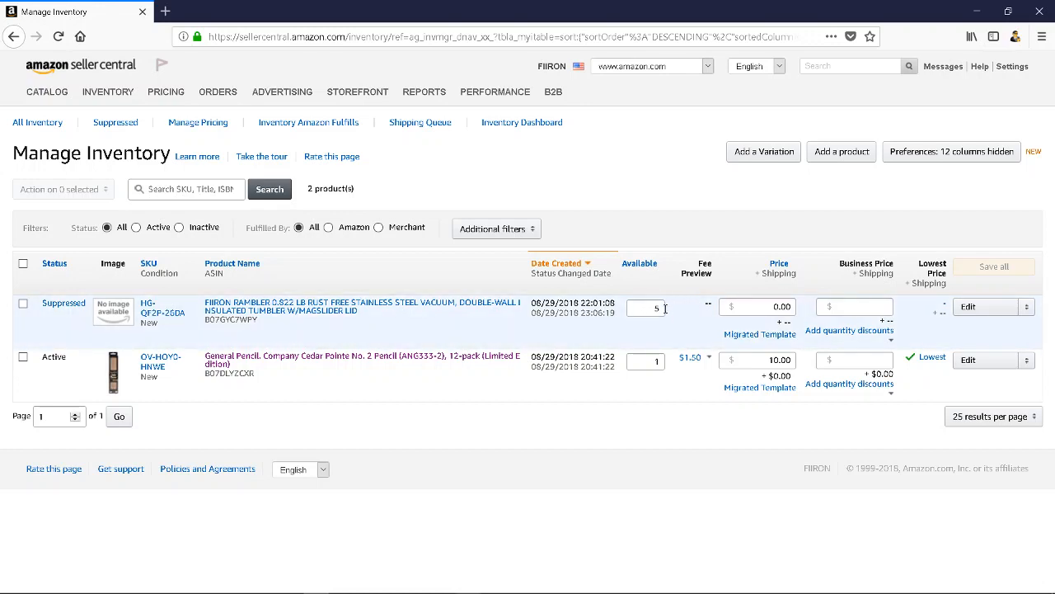
Try an available quantity of 20 for the suppressed FIIRON tumbler listing and restore it to 5.
left_click(657, 308)
double_click(657, 309)
type("20")
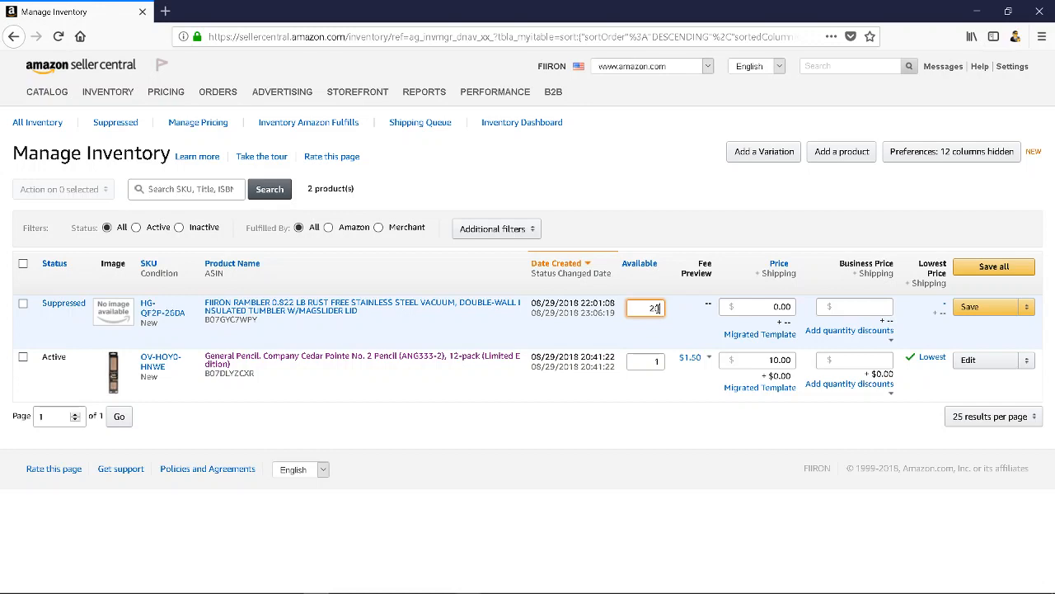
double_click(657, 309)
type("5")
left_click(597, 346)
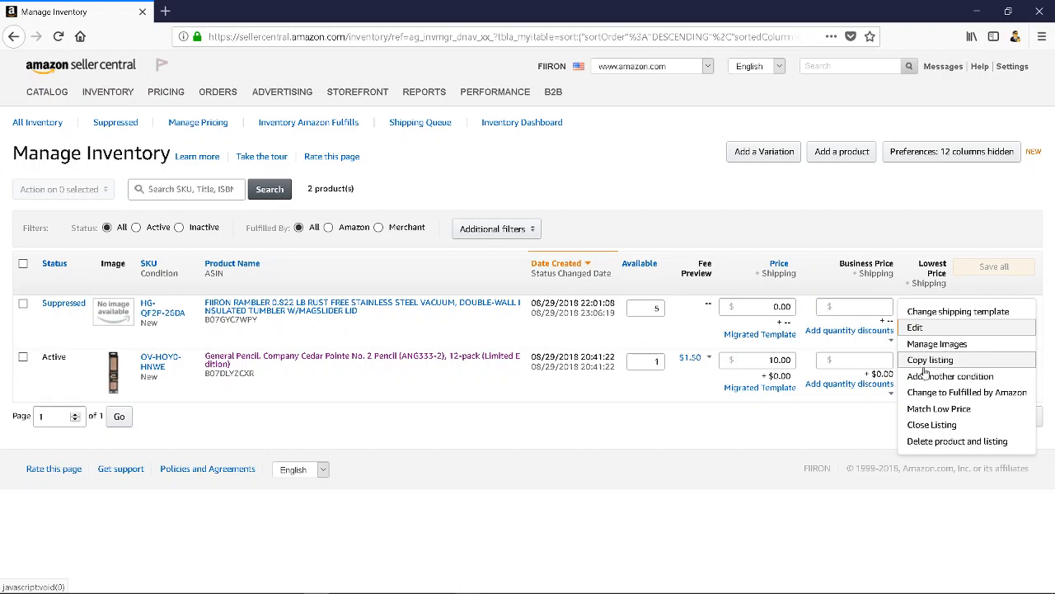
Change the suppressed FIIRON tumbler listing to Fulfilled by Amazon, accepting the FBA Label Service and confirming that selection.
left_click(987, 393)
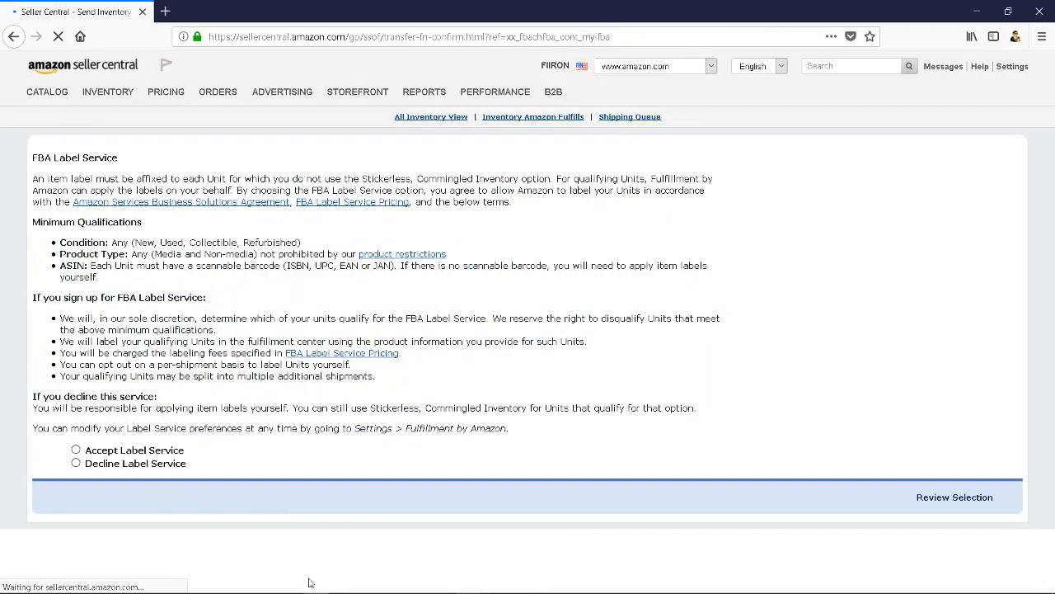
left_click(155, 453)
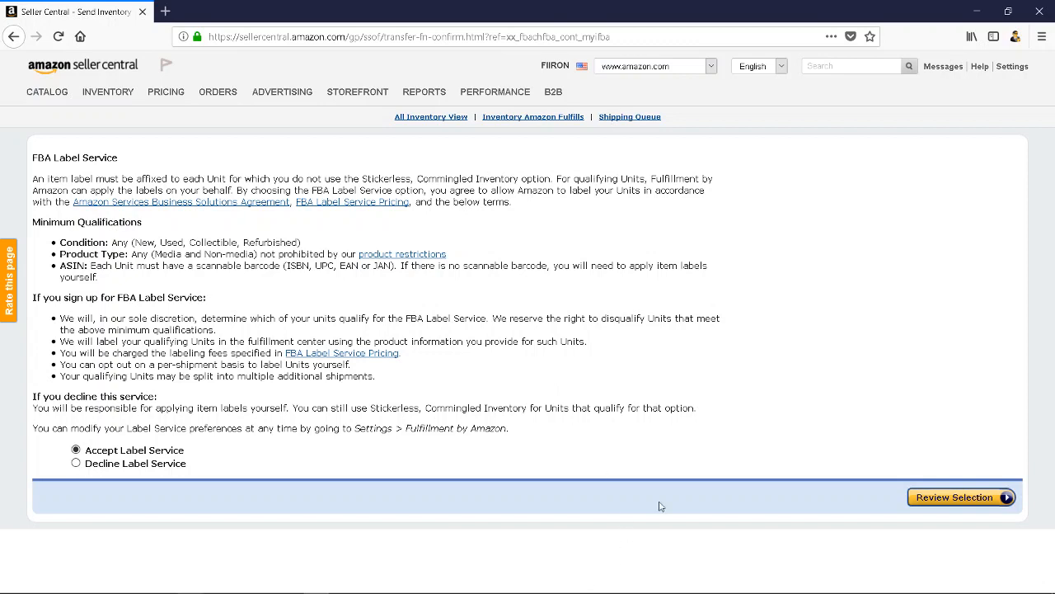
left_click(978, 504)
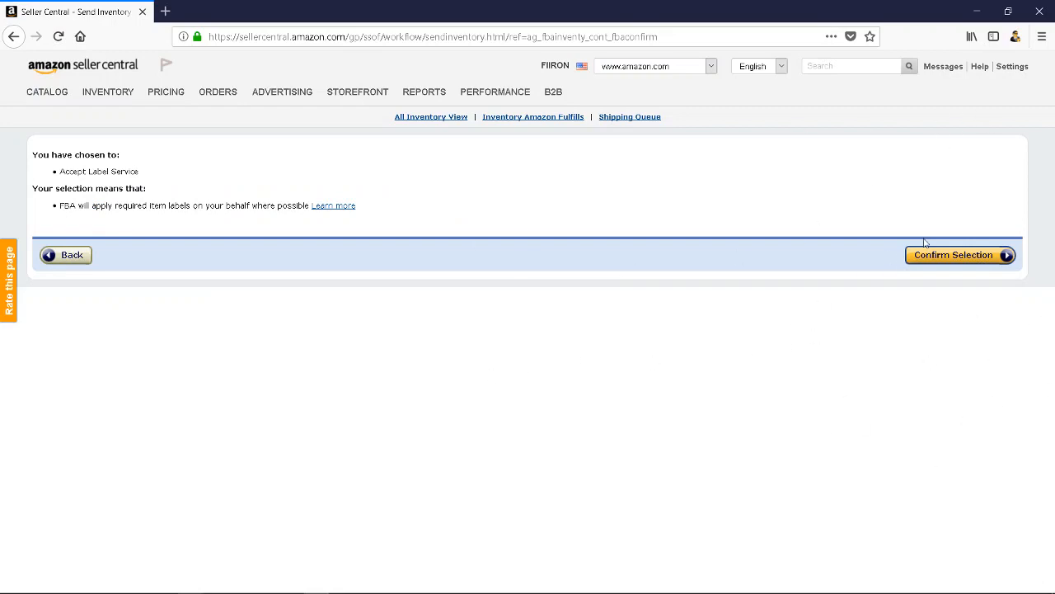
left_click(966, 257)
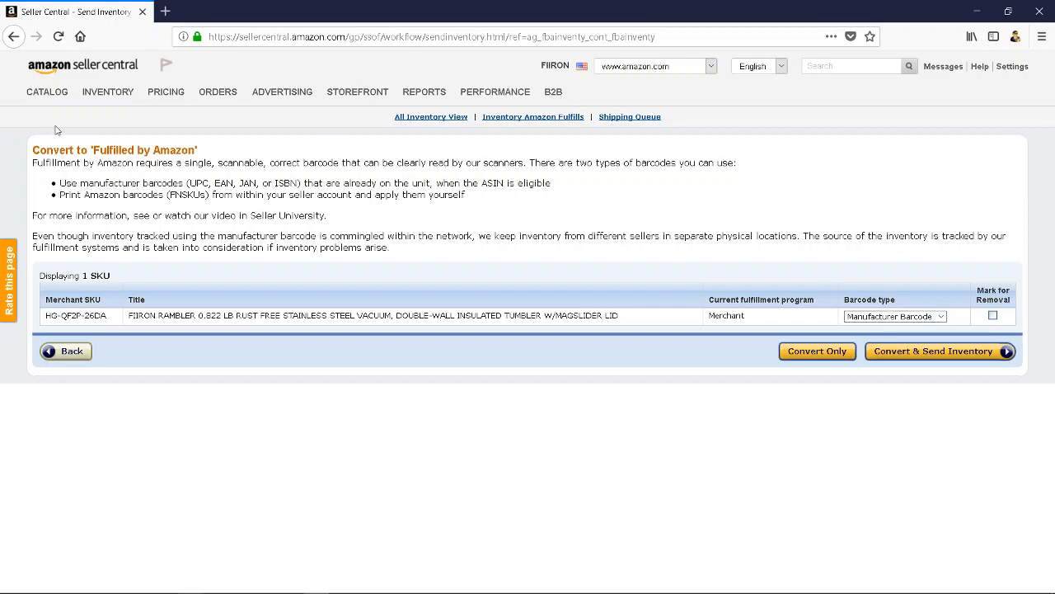
Review the barcode options, keep Manufacturer Barcode for the tumbler, and continue with Convert & Send Inventory.
left_click_drag(238, 162, 506, 206)
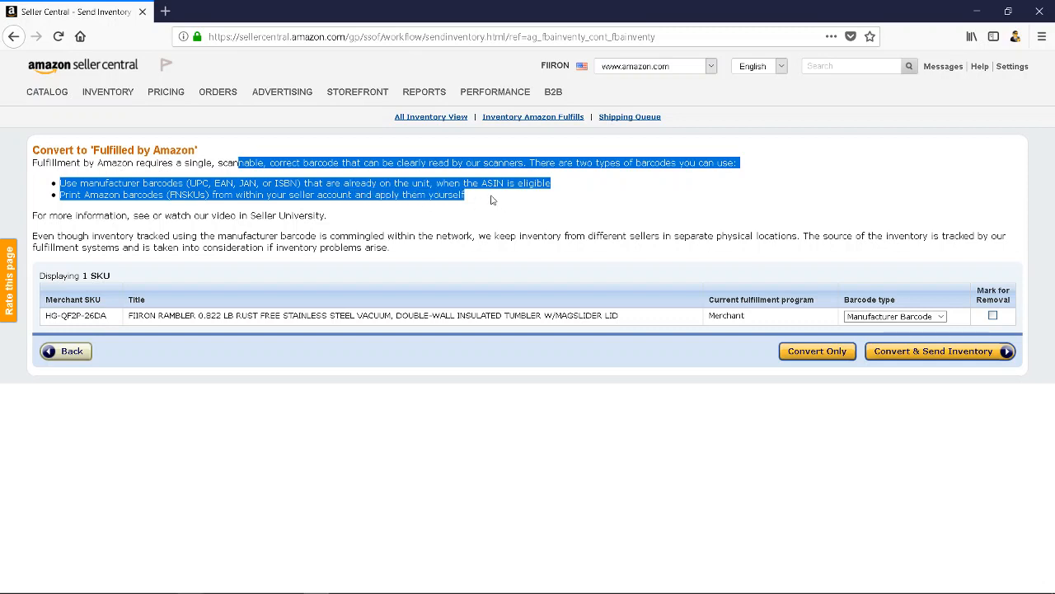
left_click(492, 200)
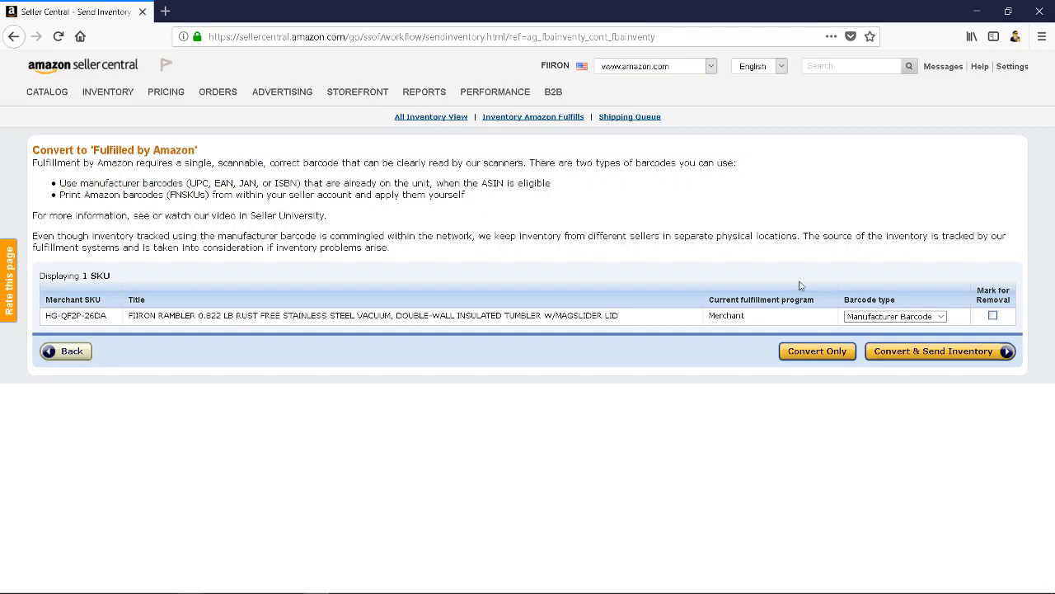
left_click(920, 319)
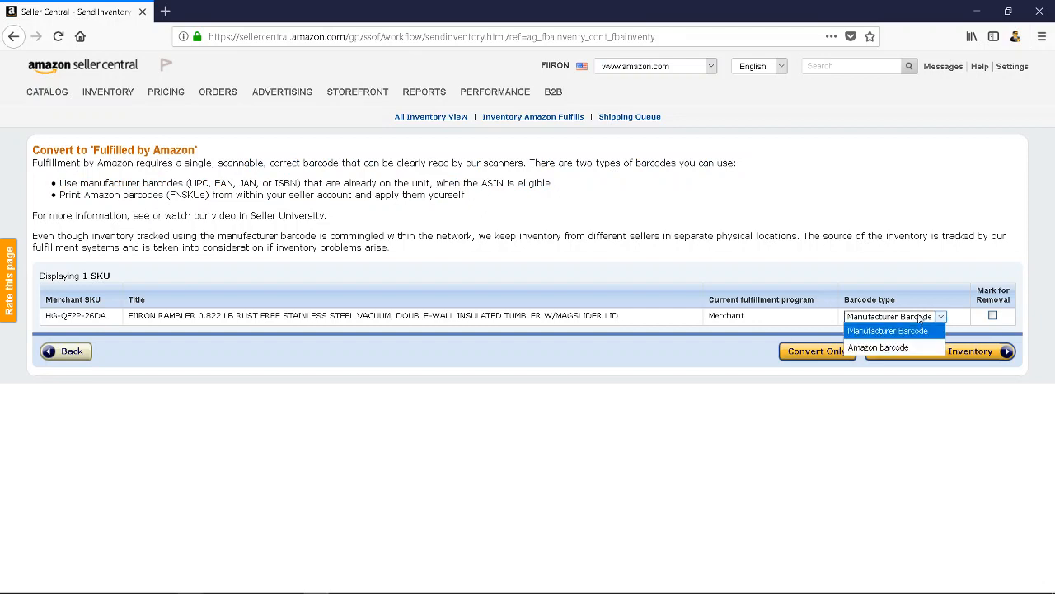
left_click(920, 319)
left_click(920, 319)
left_click(920, 318)
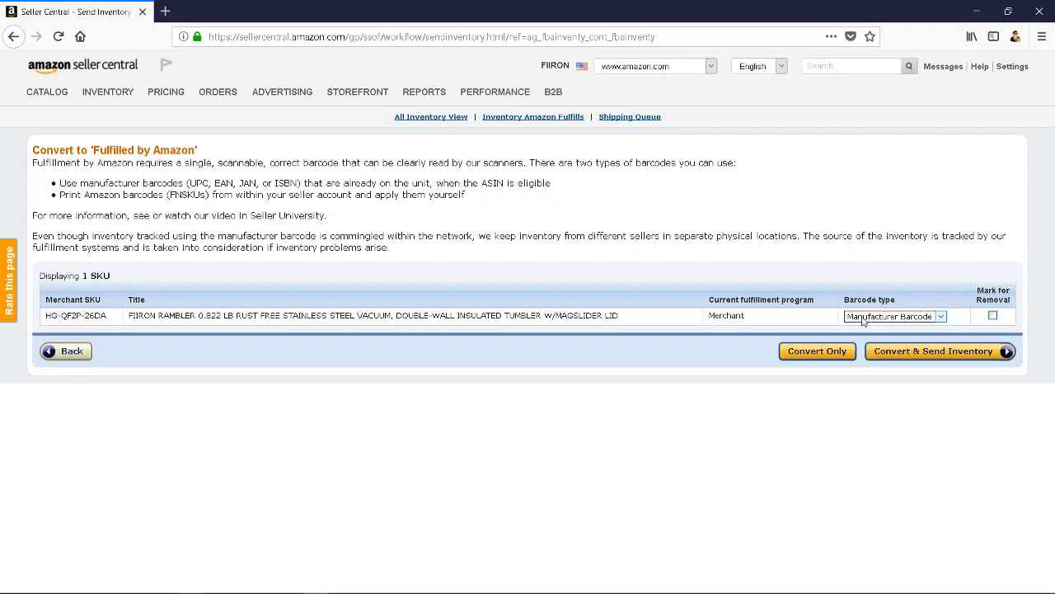
left_click(934, 353)
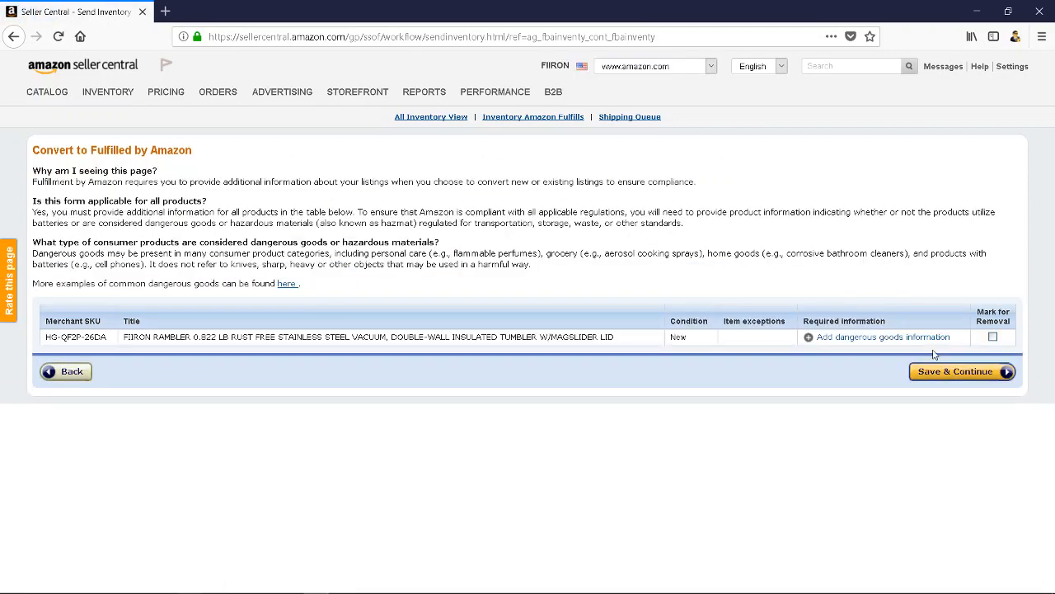
Submit the tumbler's dangerous goods information with No for batteries and No for hazardous regulation, and save and continue.
left_click(868, 338)
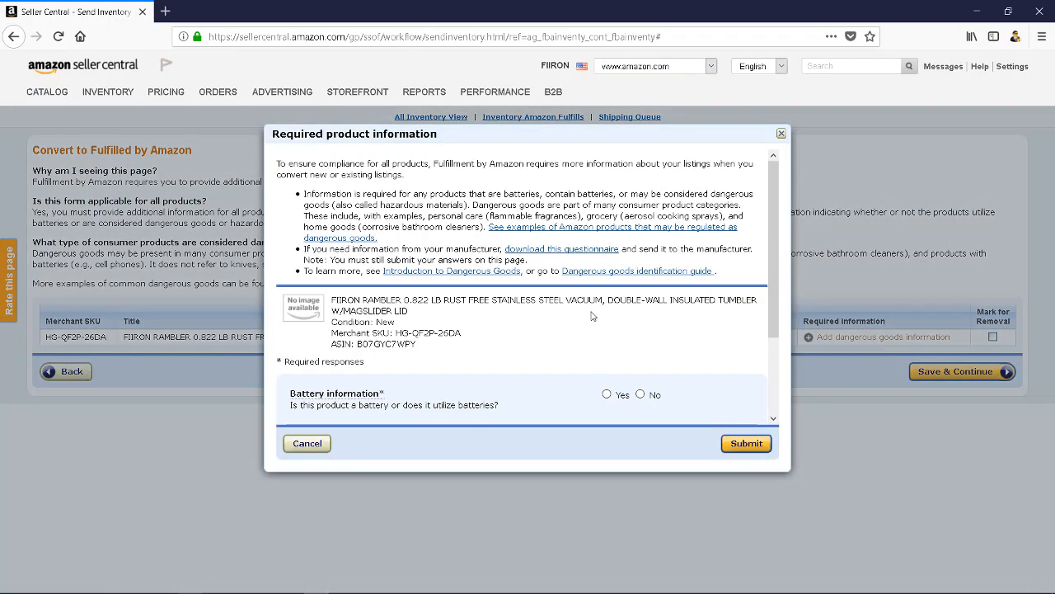
scroll(505, 323, "down", 1)
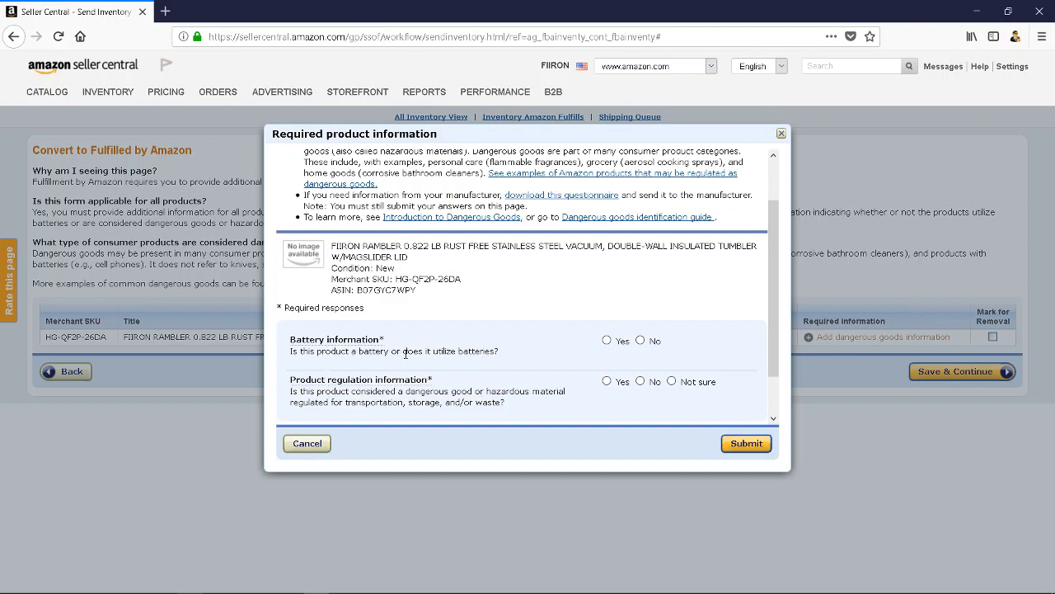
left_click(640, 340)
scroll(445, 388, "down", 1)
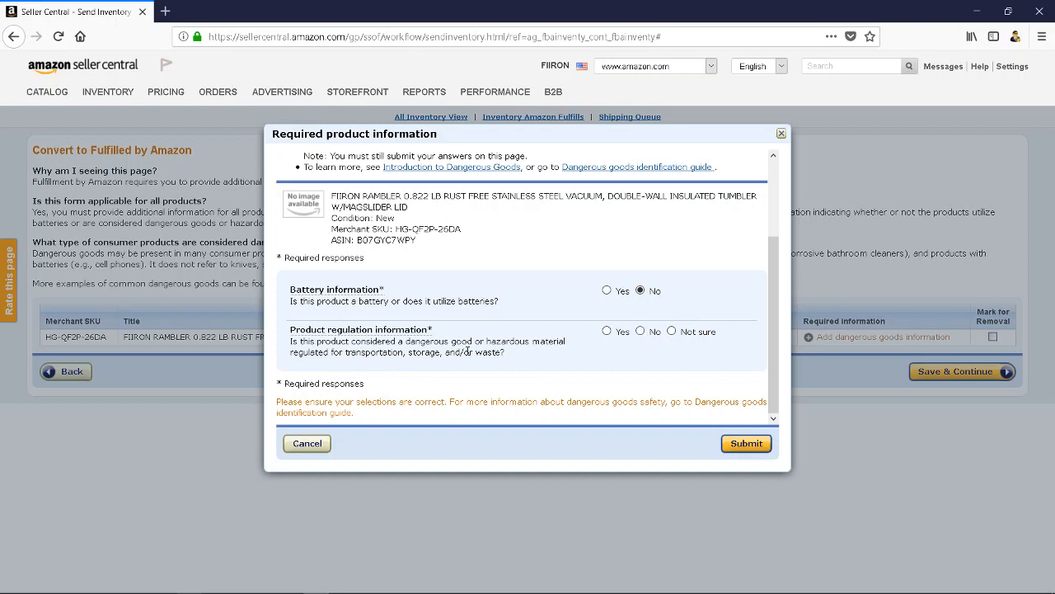
left_click(642, 332)
left_click(756, 447)
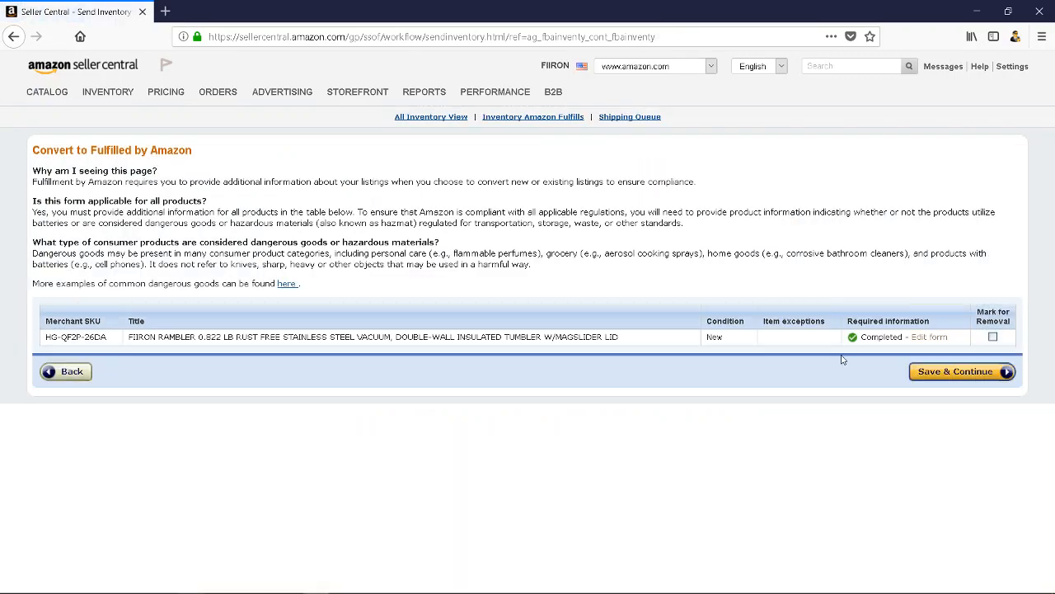
left_click(929, 372)
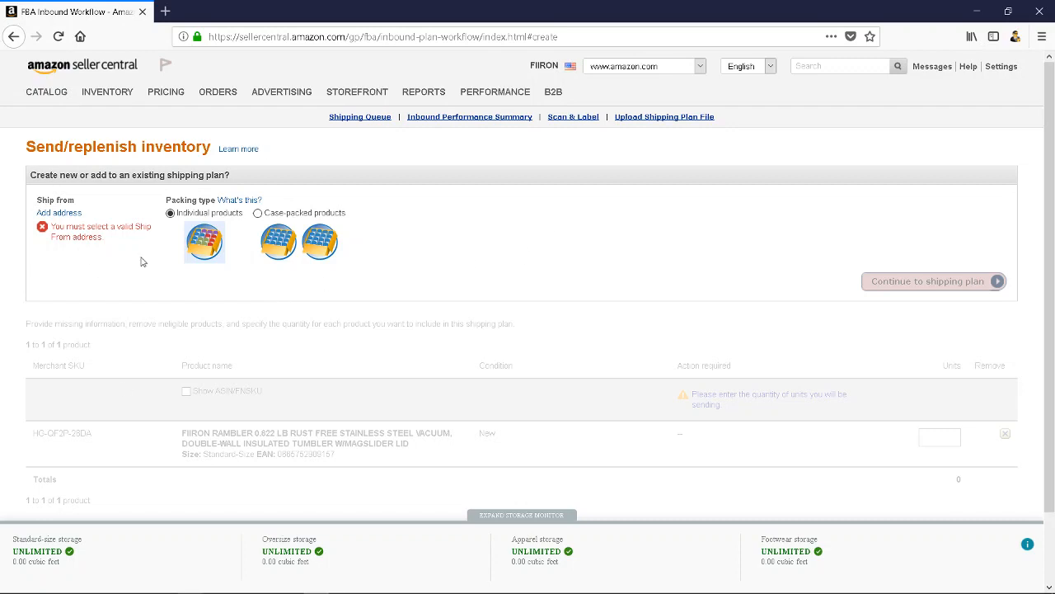
Leave the shipping plan for the home page, reopen Manage Inventory and dismiss the Preferences tip.
left_click(69, 70)
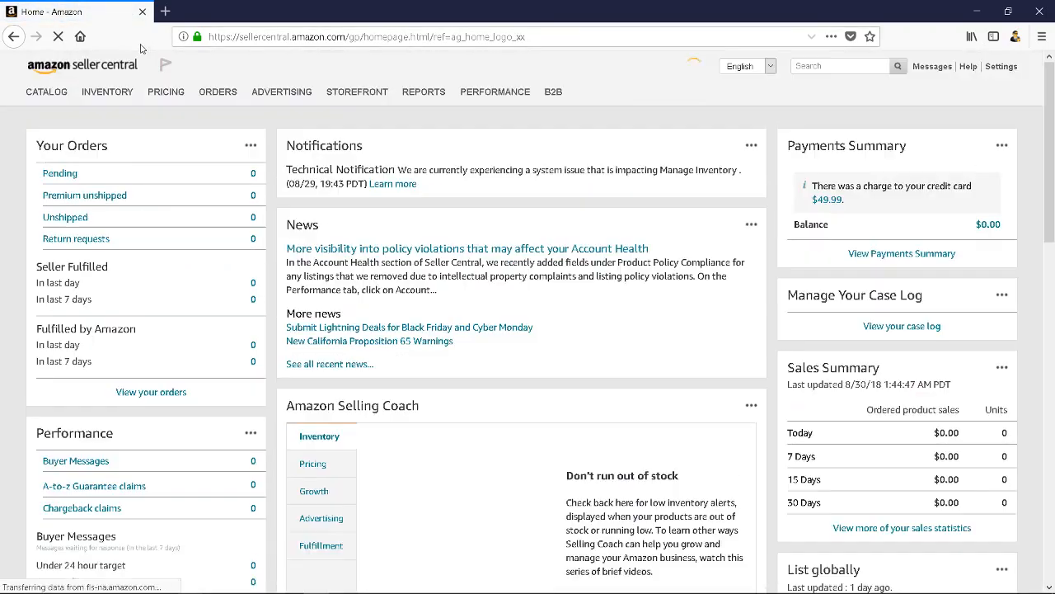
mouse_move(122, 92)
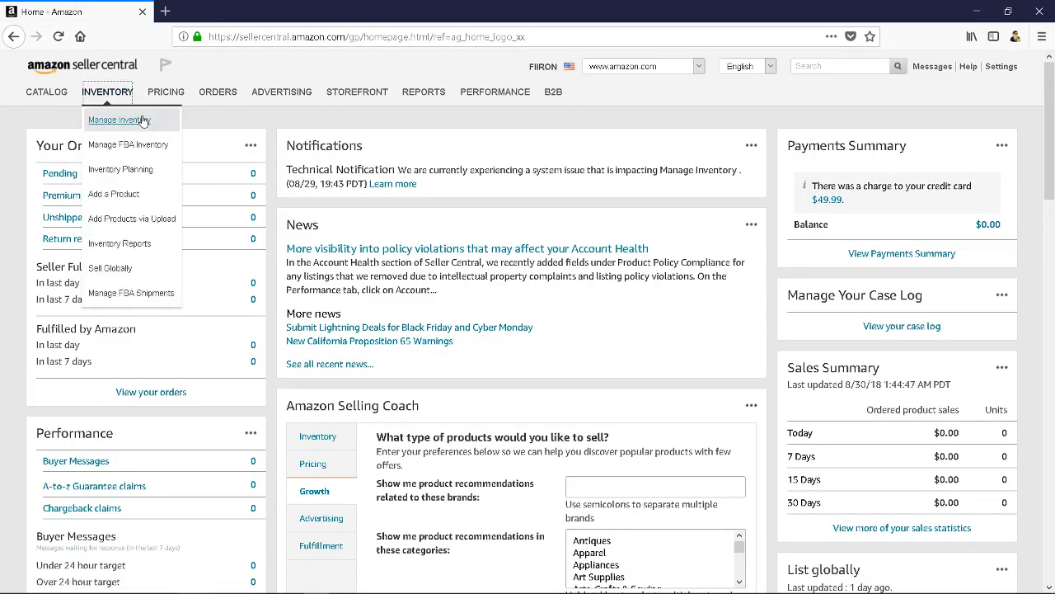
left_click(144, 121)
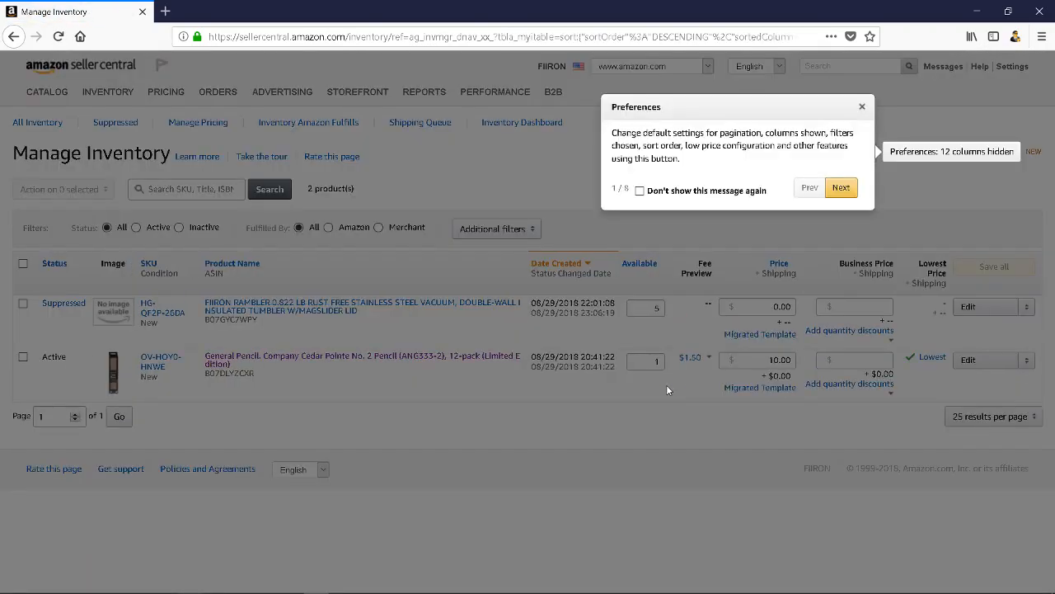
left_click(863, 107)
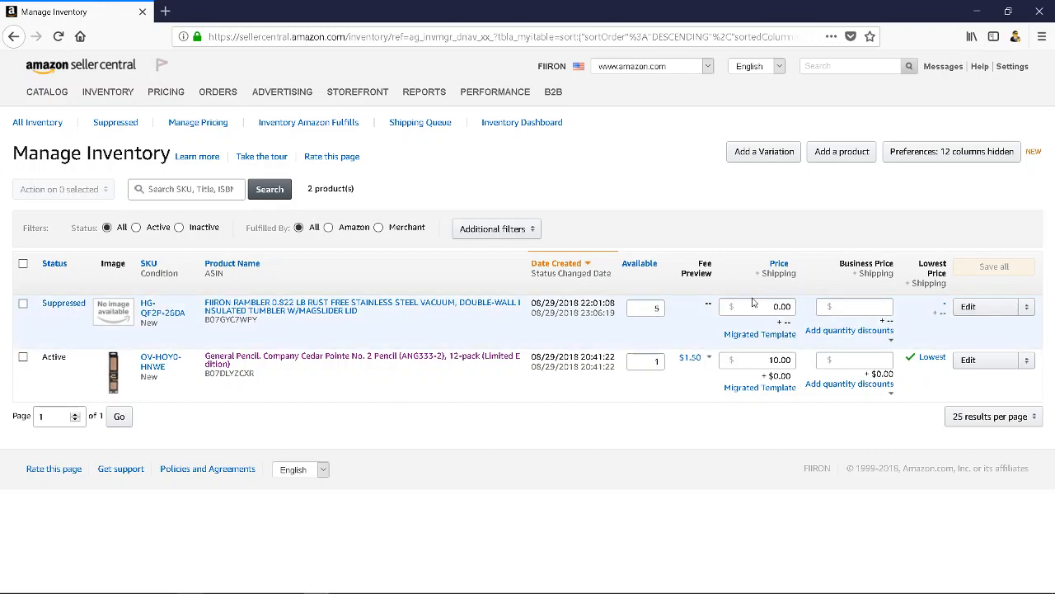
left_click(1027, 307)
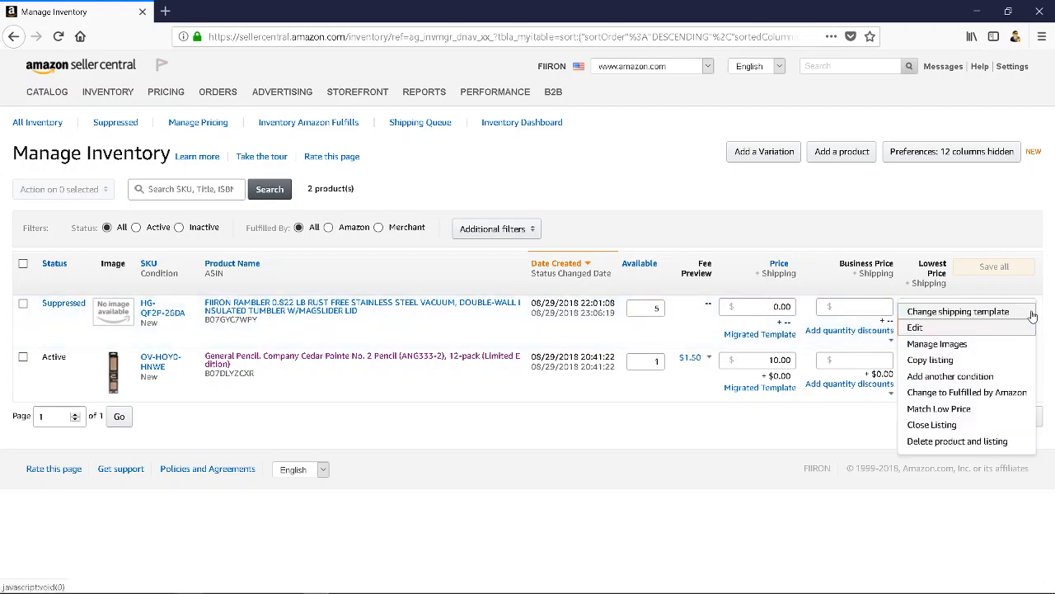
left_click(972, 392)
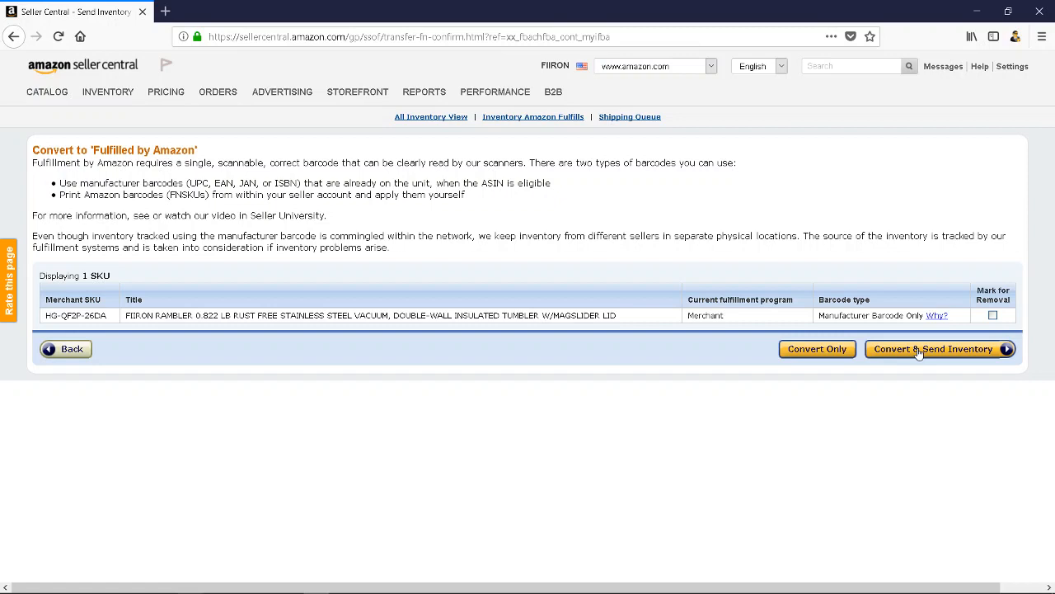
left_click(919, 352)
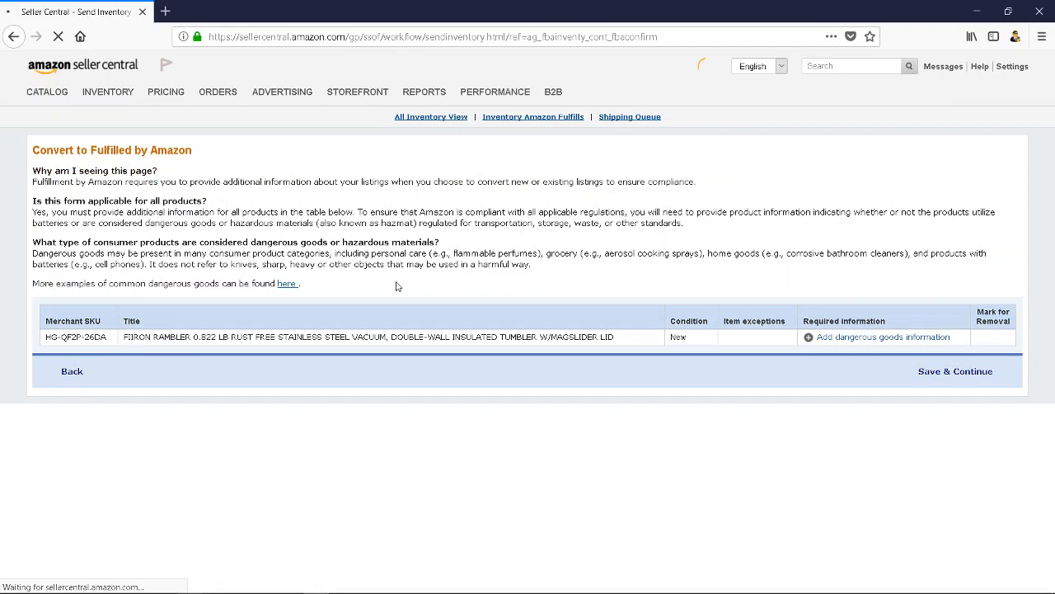
left_click(72, 371)
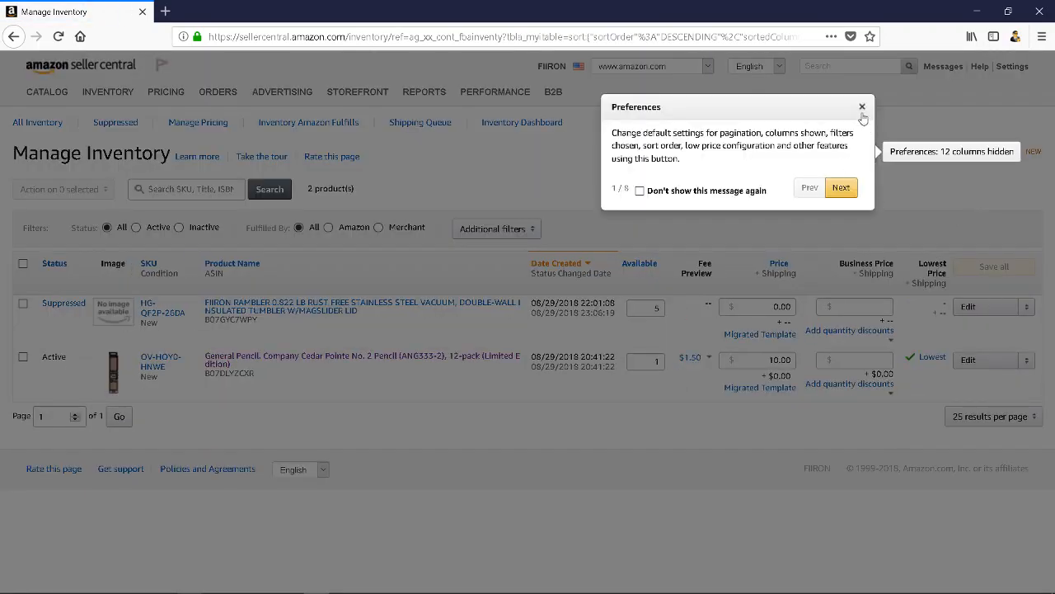
left_click(861, 108)
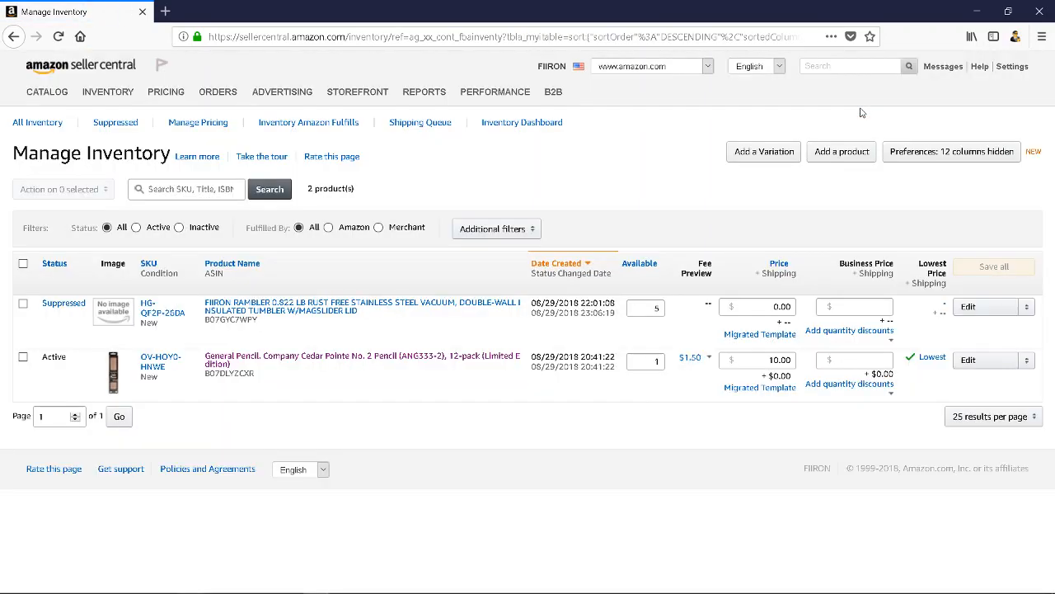
Start changing the suppressed FIIRON tumbler listing to Fulfilled by Amazon with the Convert Only option.
left_click(1026, 310)
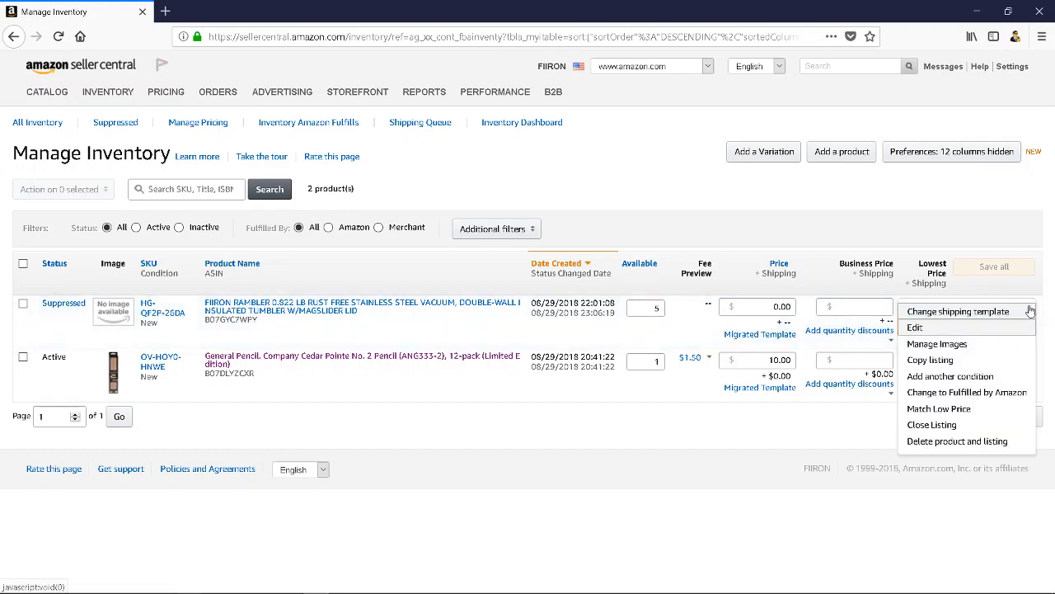
left_click(1006, 393)
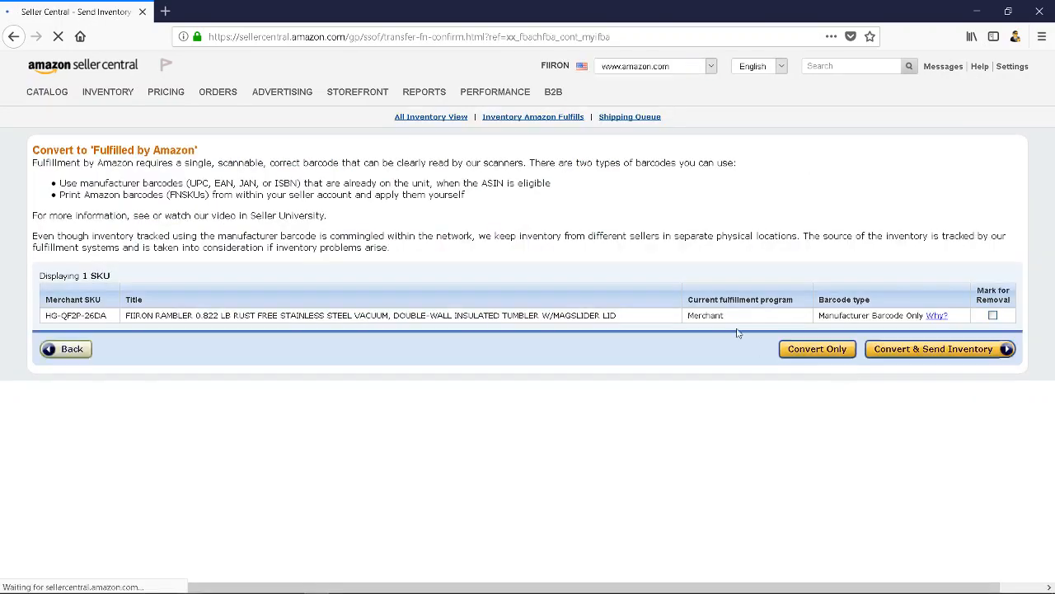
left_click(815, 349)
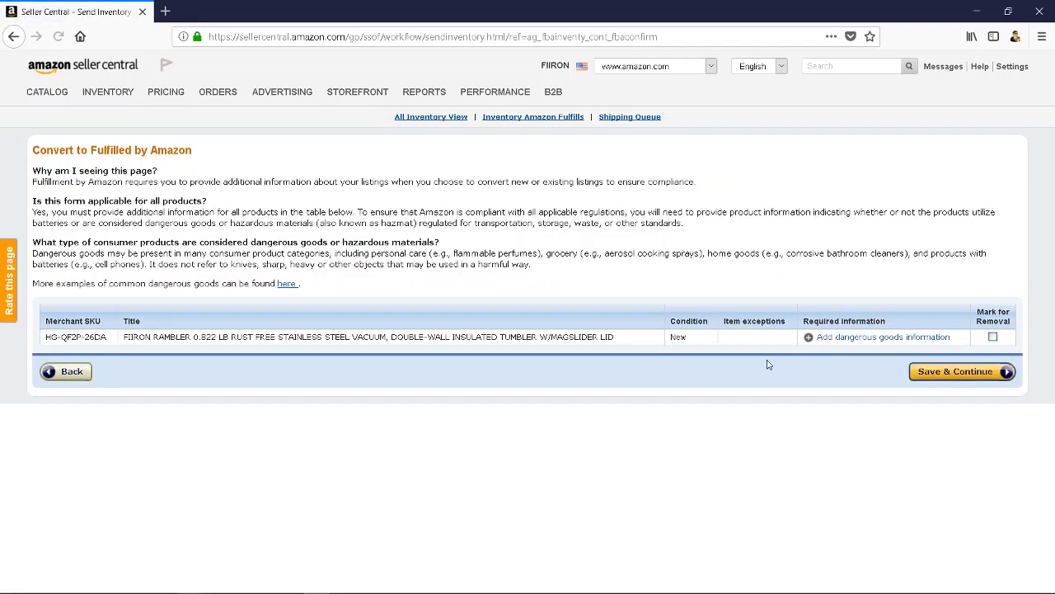
Declare No for batteries and No for dangerous goods regulation on the tumbler, submit the form, and save and continue the conversion.
left_click(853, 338)
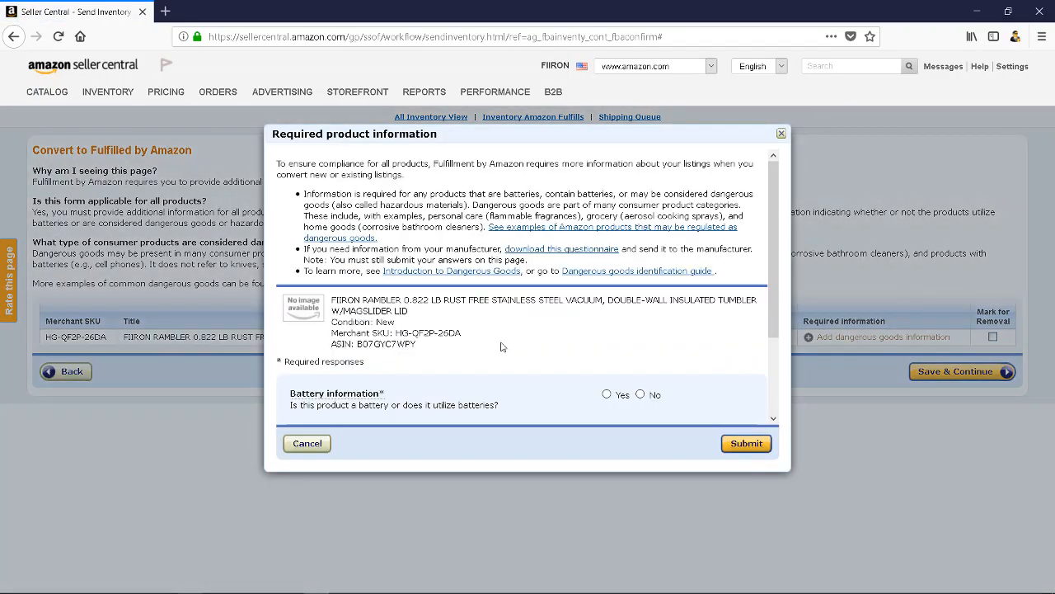
scroll(556, 389, "down", 3)
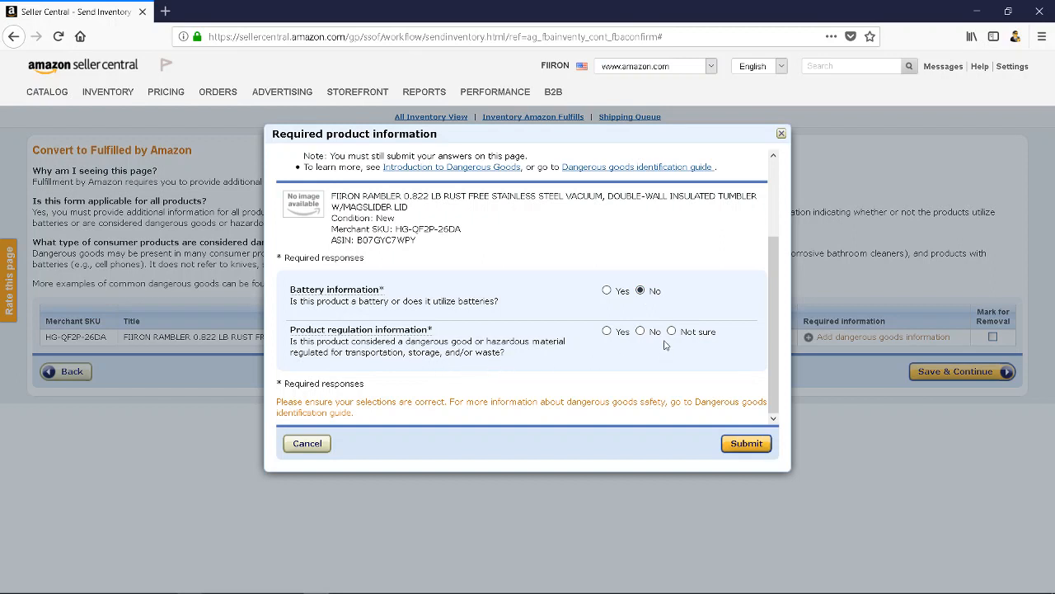
left_click(639, 332)
left_click(744, 445)
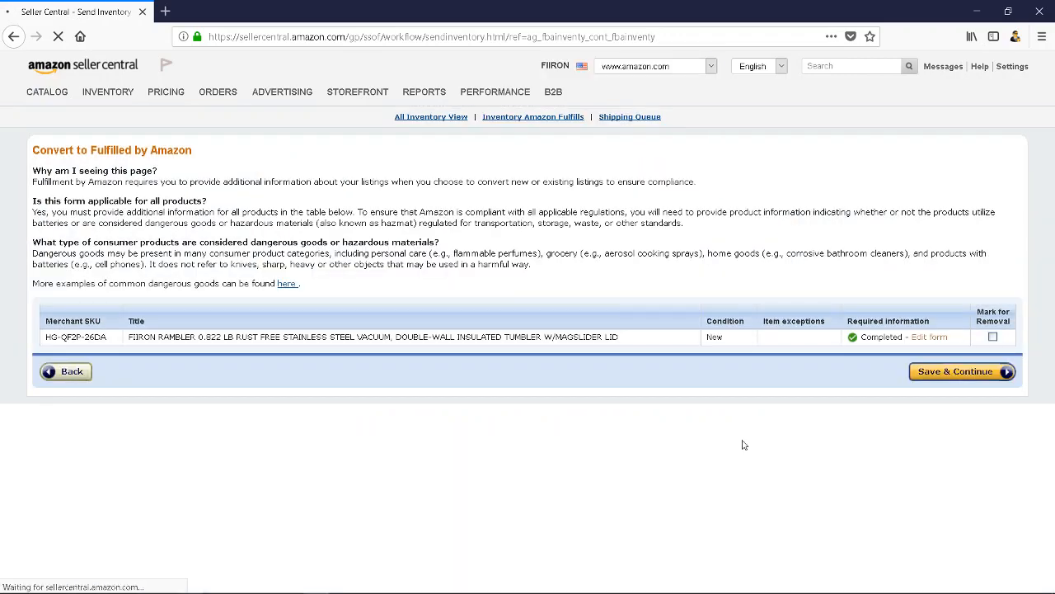
left_click(965, 375)
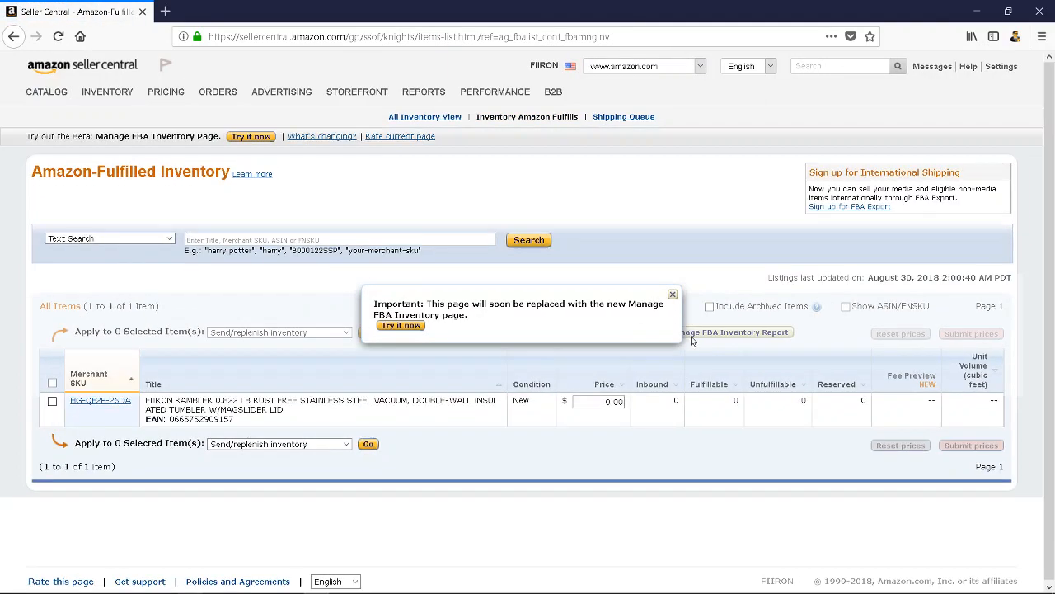
Dismiss the notice about the new FBA inventory page, reopen Manage Inventory and close the Preferences tip.
left_click(673, 295)
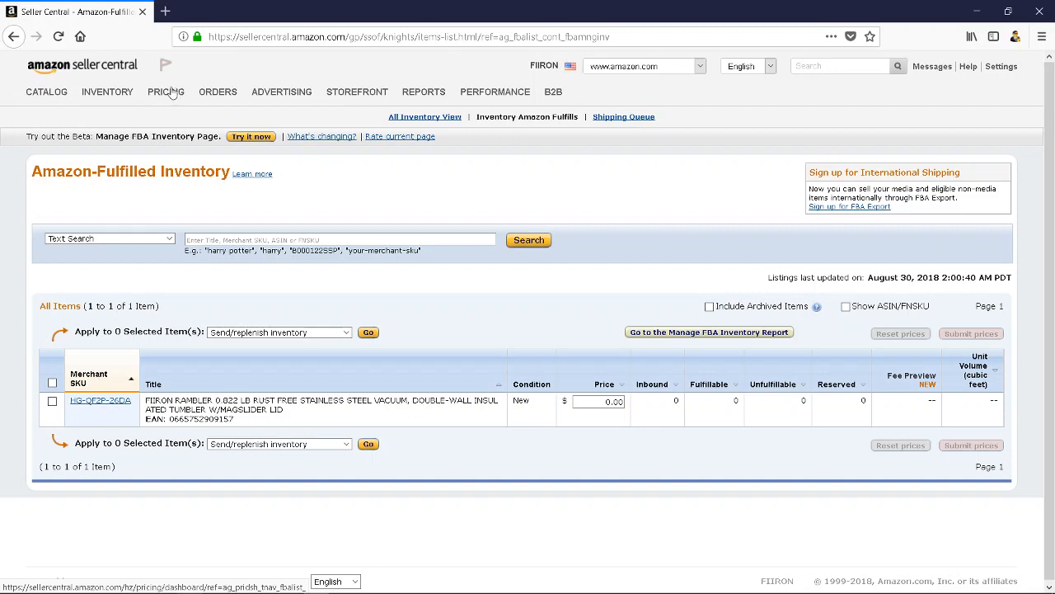
mouse_move(100, 95)
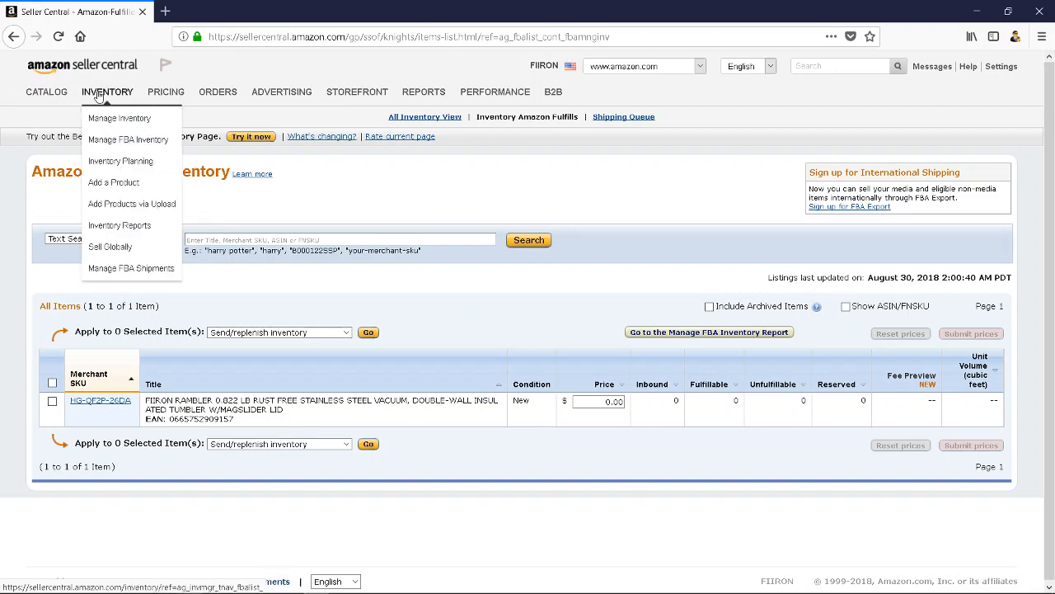
left_click(118, 117)
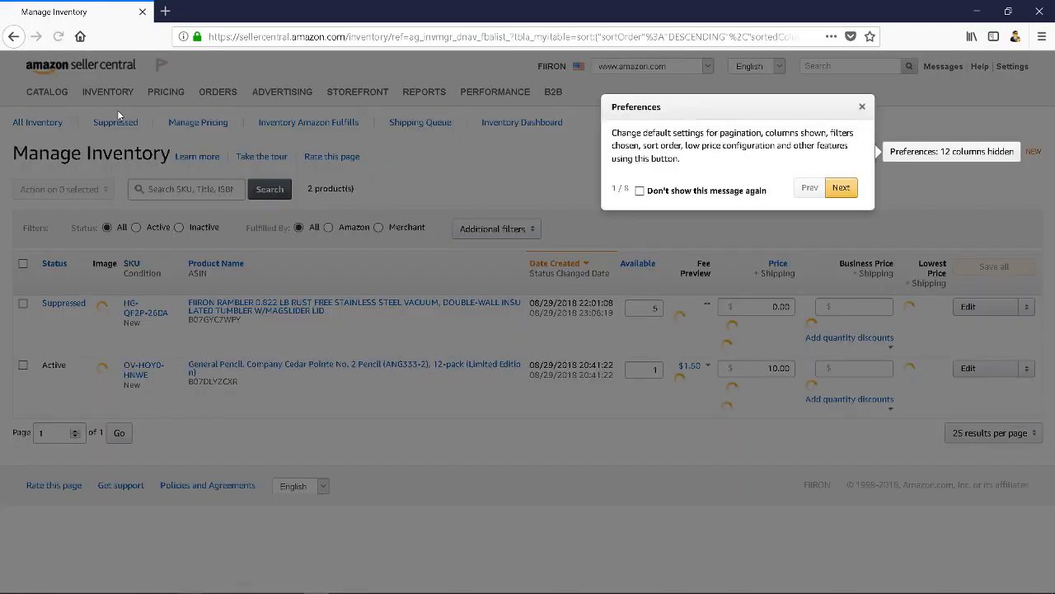
left_click(862, 108)
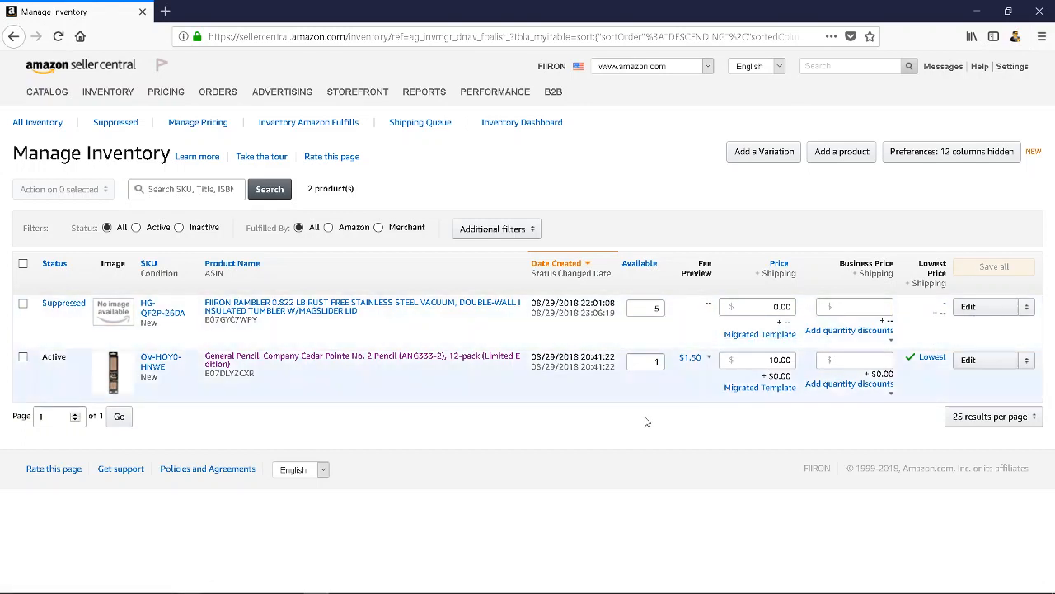
mouse_move(518, 587)
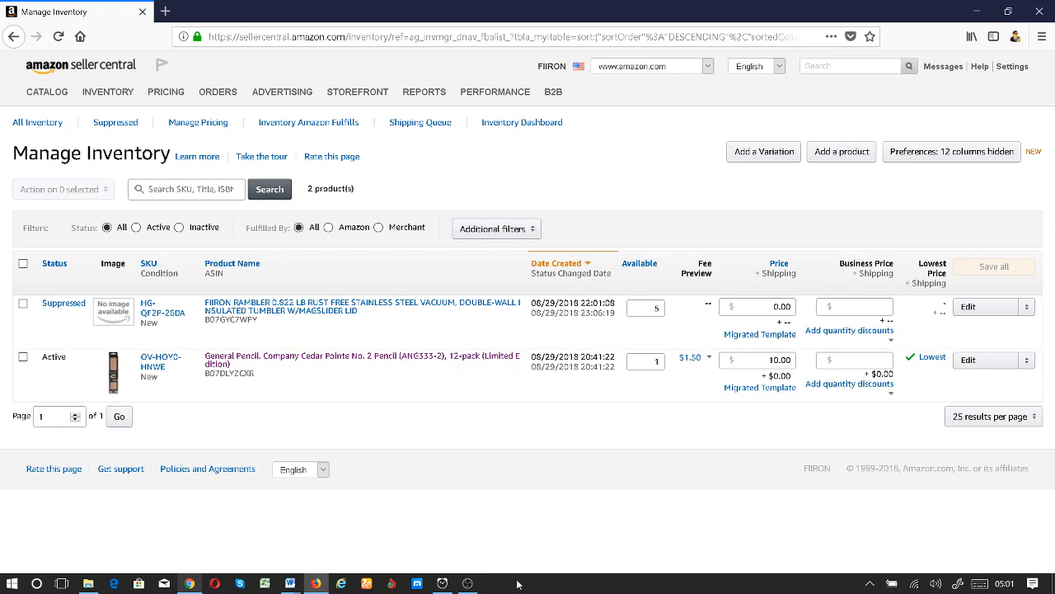
left_click(437, 586)
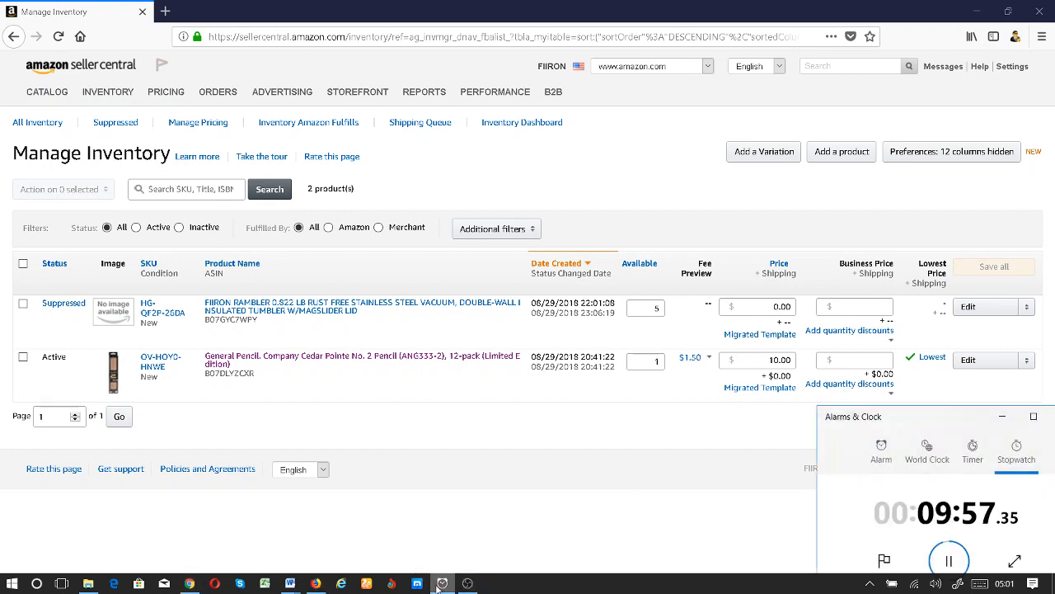
left_click(584, 431)
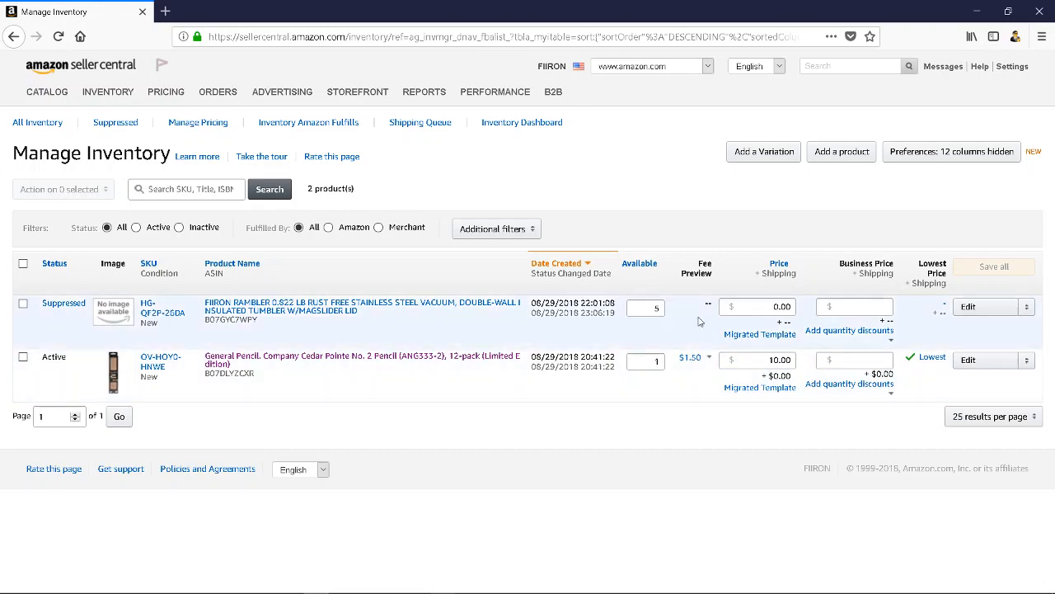
Switch to the FIIRON RAMBLER TUMBLER document in Word, review the product description and features, and minimise it.
mouse_move(539, 592)
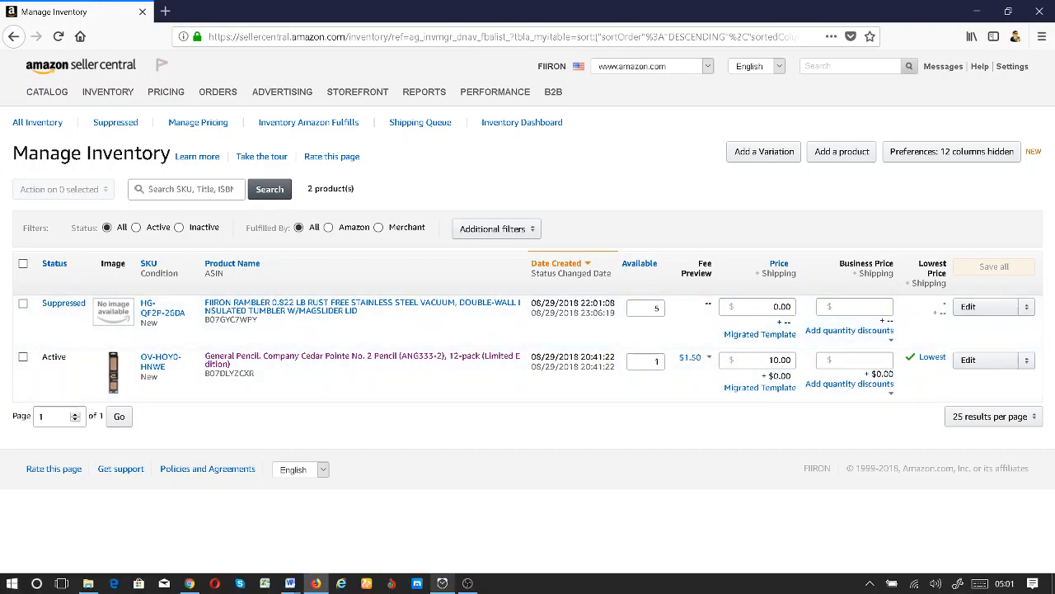
mouse_move(288, 586)
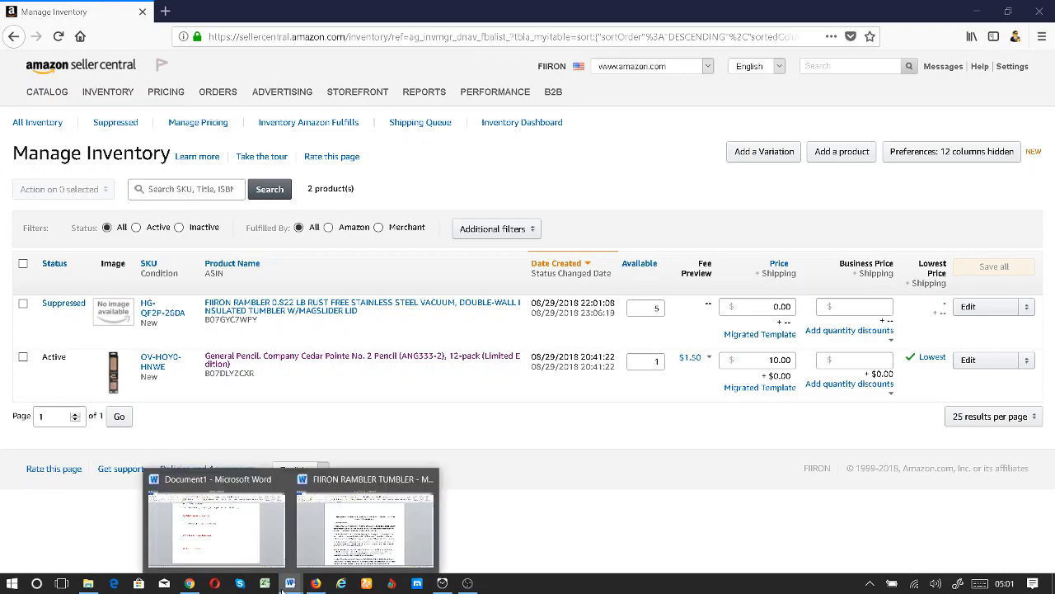
left_click(366, 532)
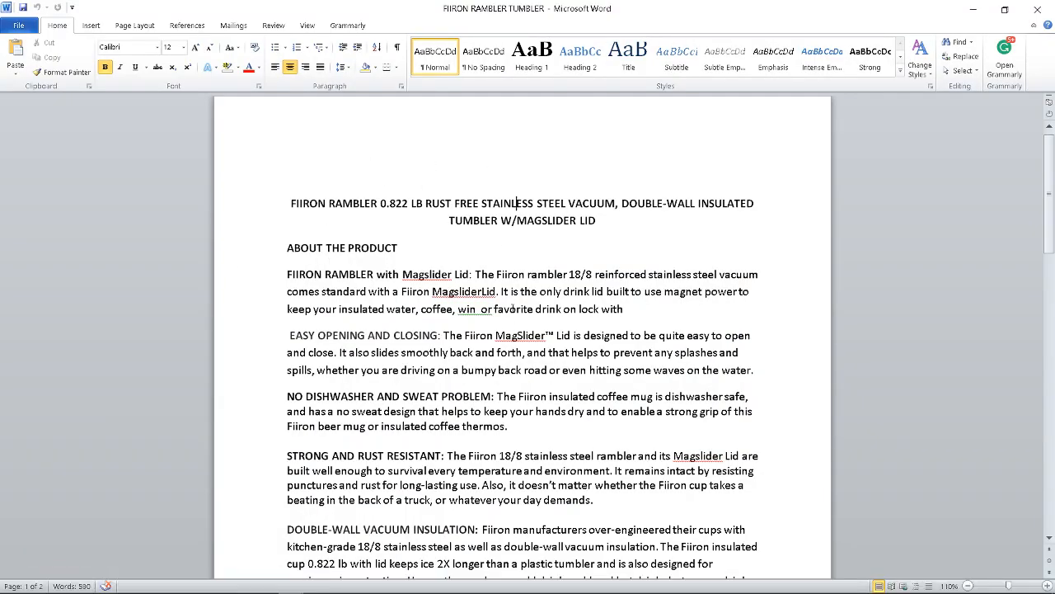
scroll(495, 338, "down", 15)
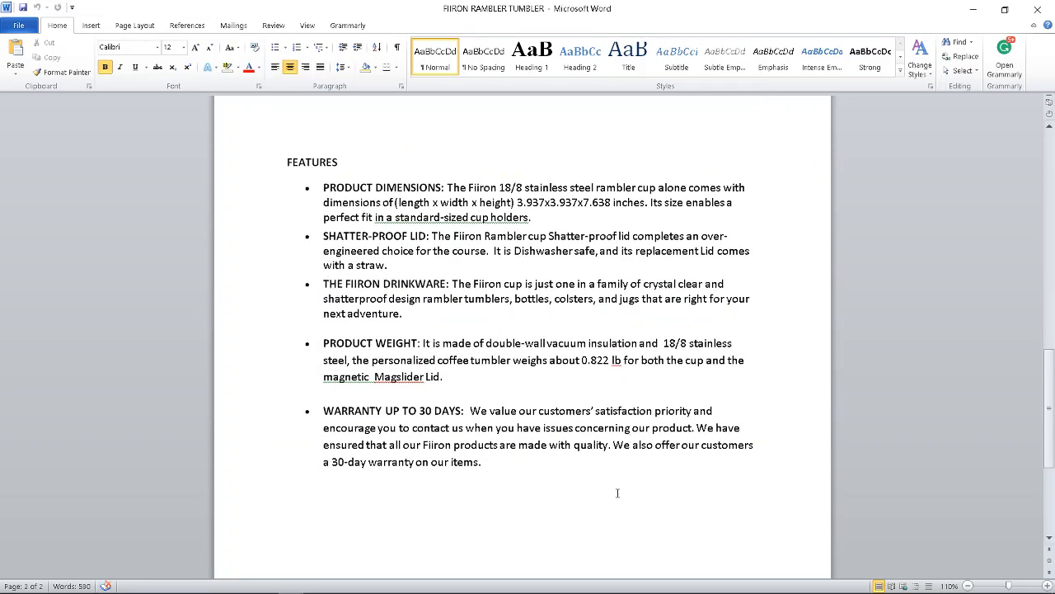
left_click_drag(475, 377, 579, 460)
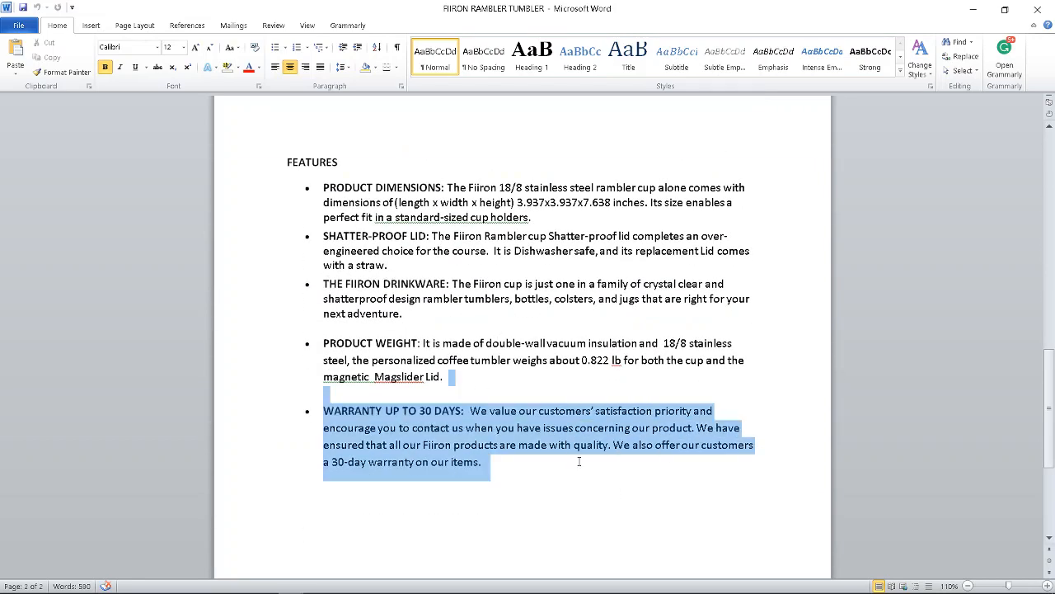
left_click(579, 462)
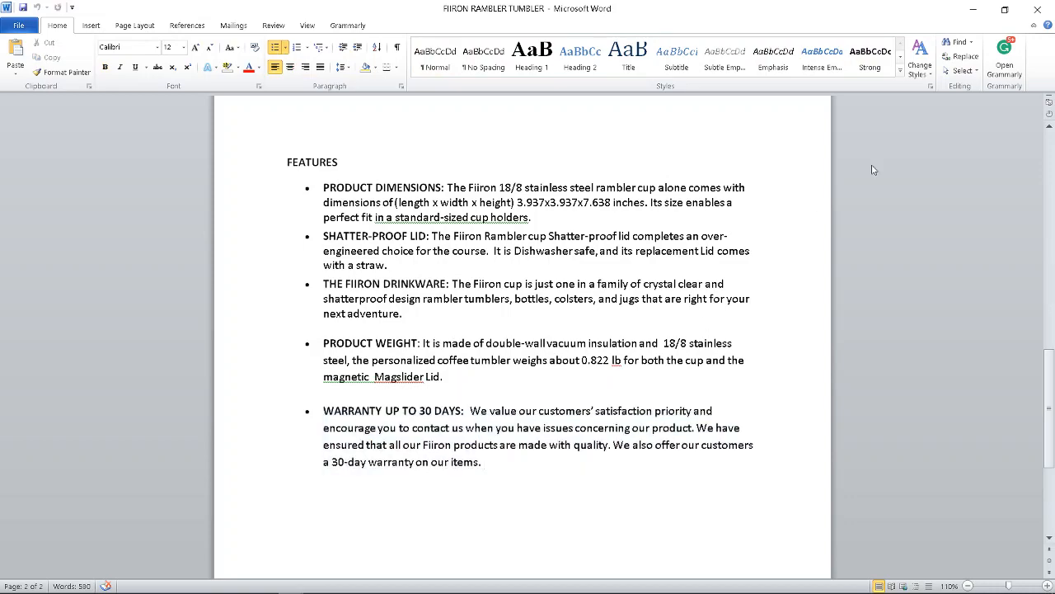
left_click(973, 9)
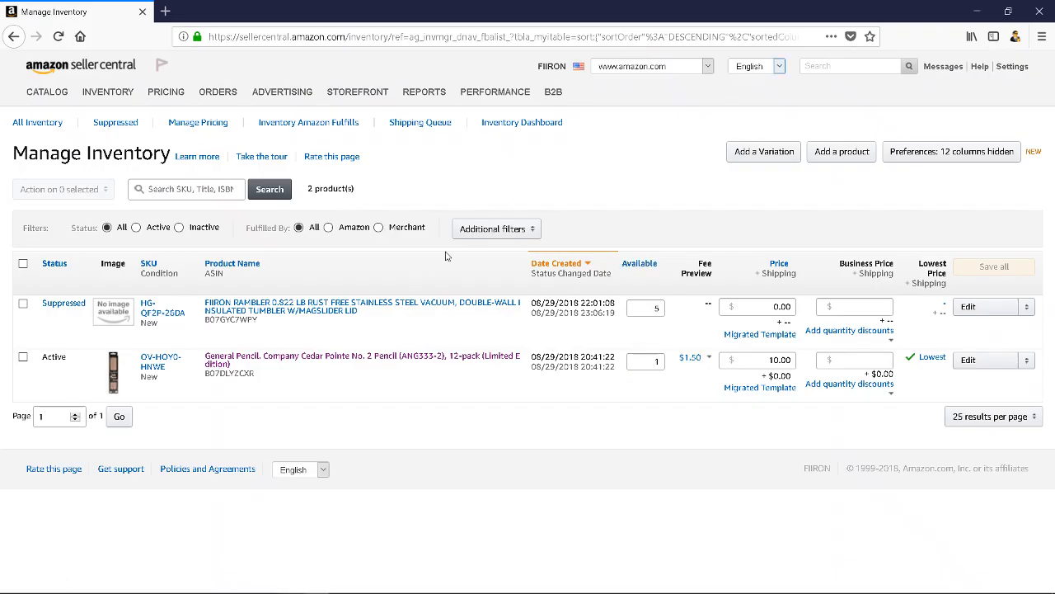
Open the suppressed FIIRON tumbler listing for editing, close the Manage Inventory page and look over the offer details.
left_click(1003, 306)
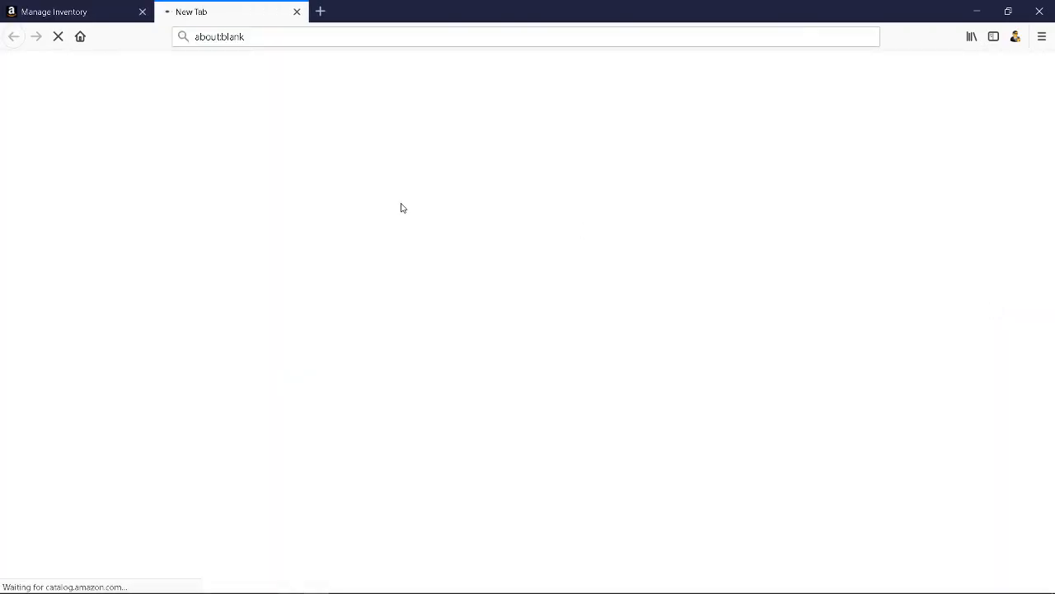
left_click(142, 13)
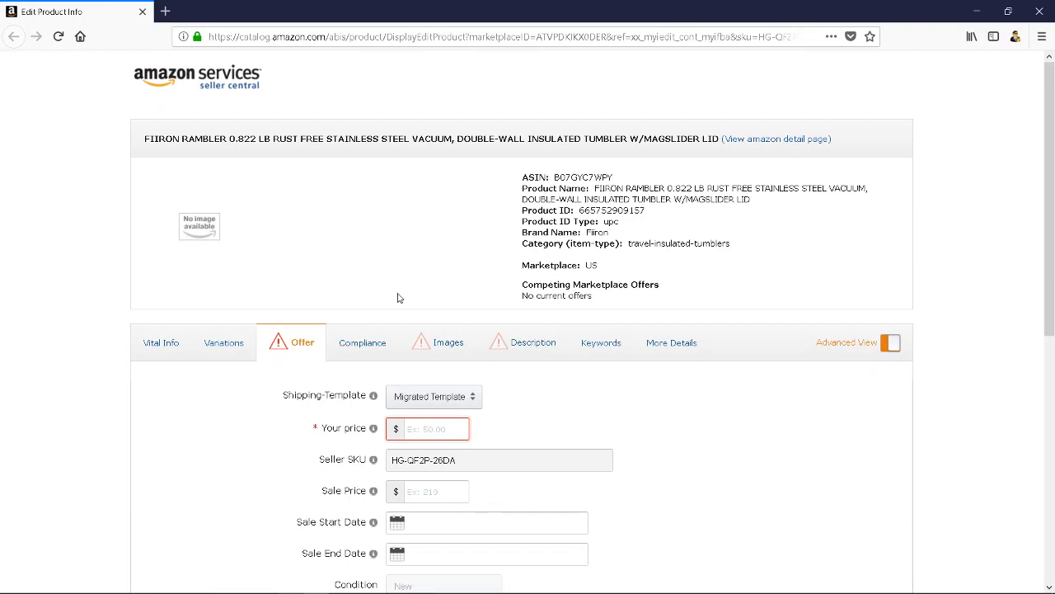
scroll(398, 297, "down", 5)
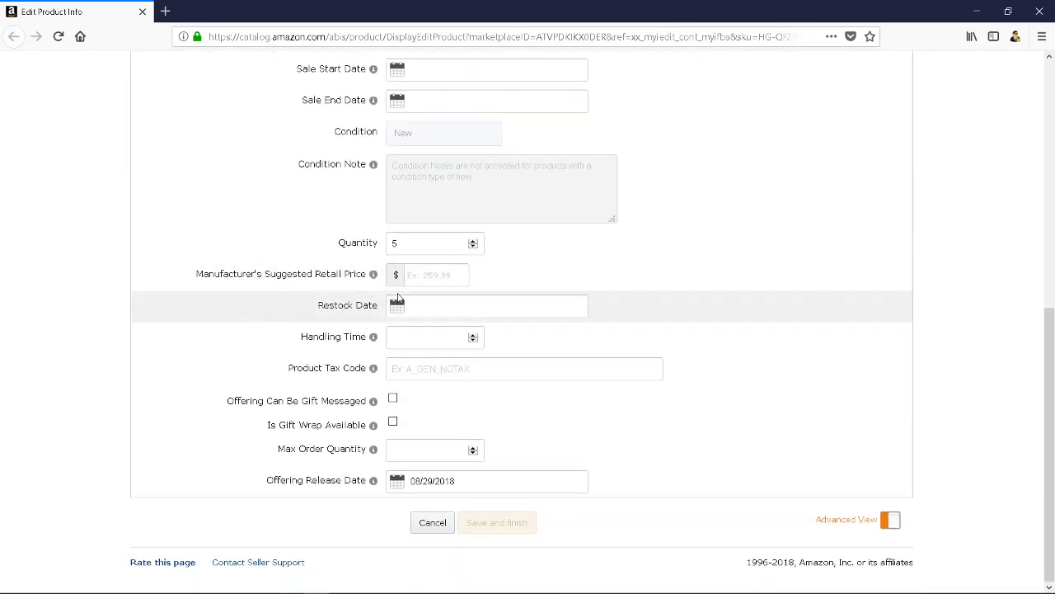
scroll(398, 298, "up", 5)
scroll(398, 297, "down", 1)
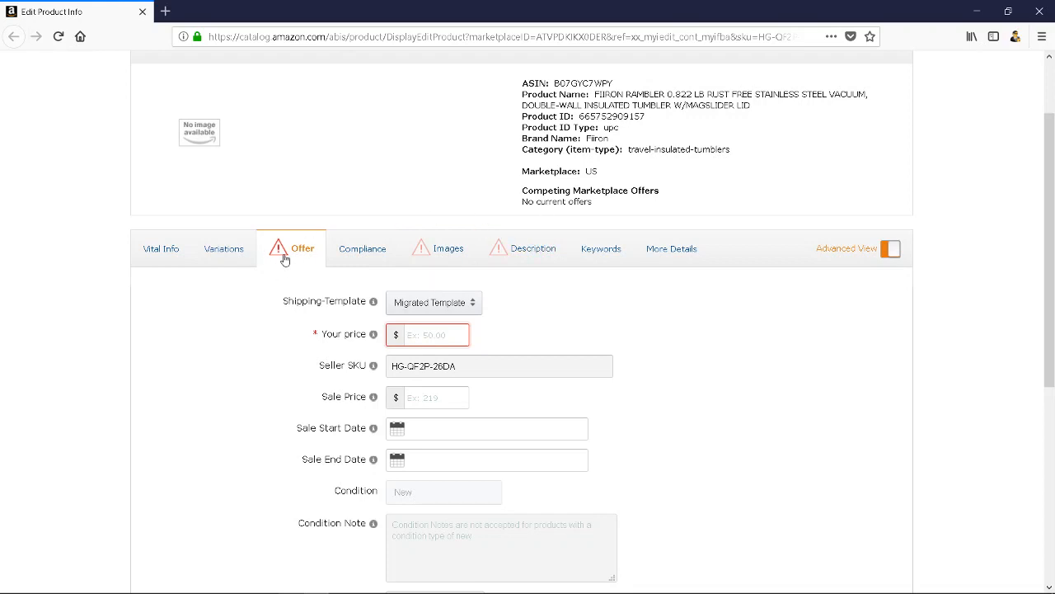
Set the tumbler's own price to $20 and check the remaining offer fields.
left_click(425, 337)
type("20")
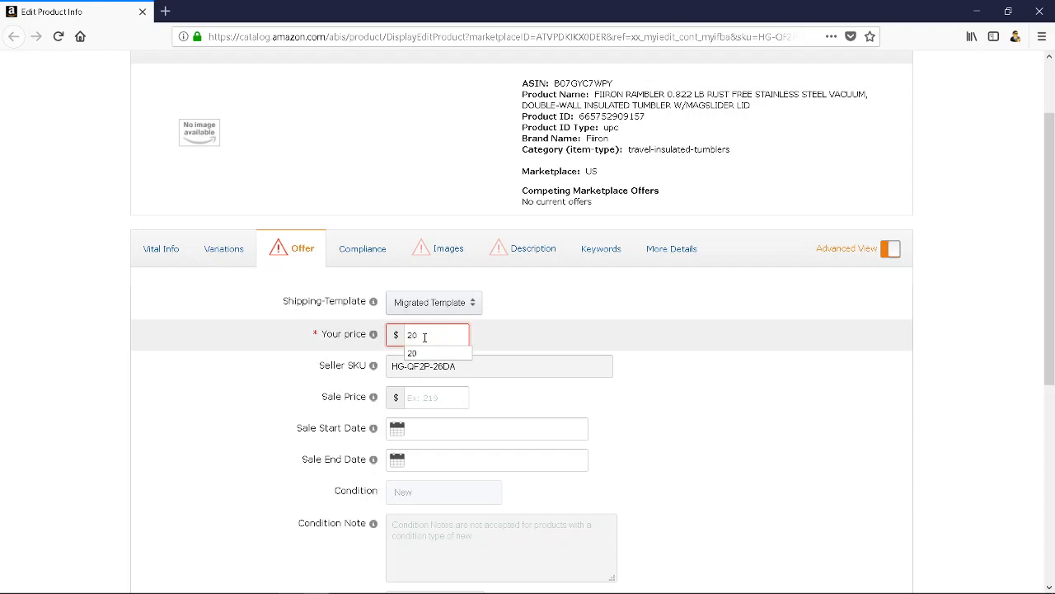
left_click(520, 334)
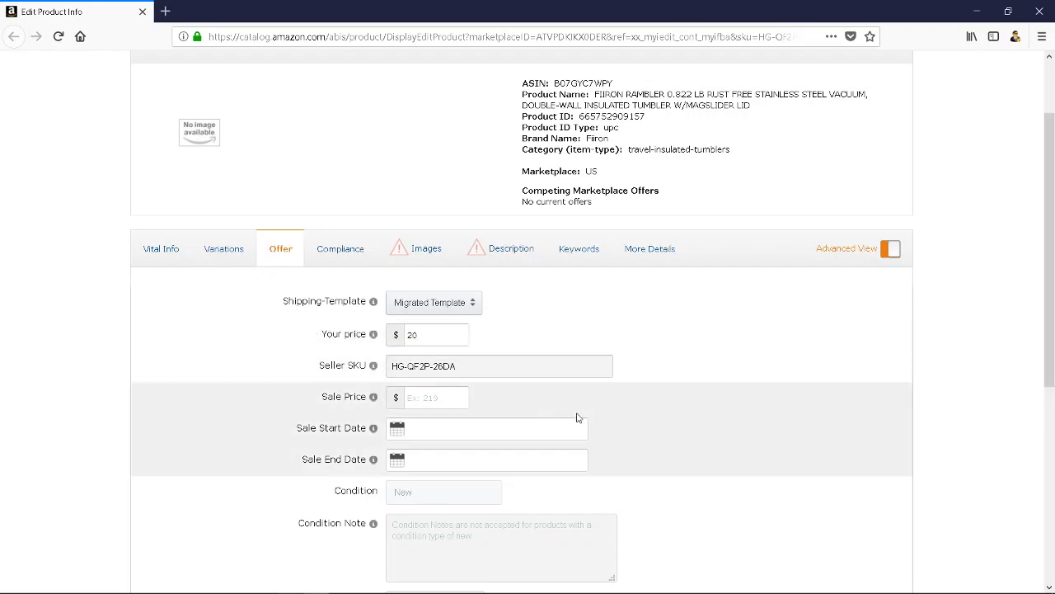
scroll(577, 417, "down", 3)
scroll(569, 404, "down", 4)
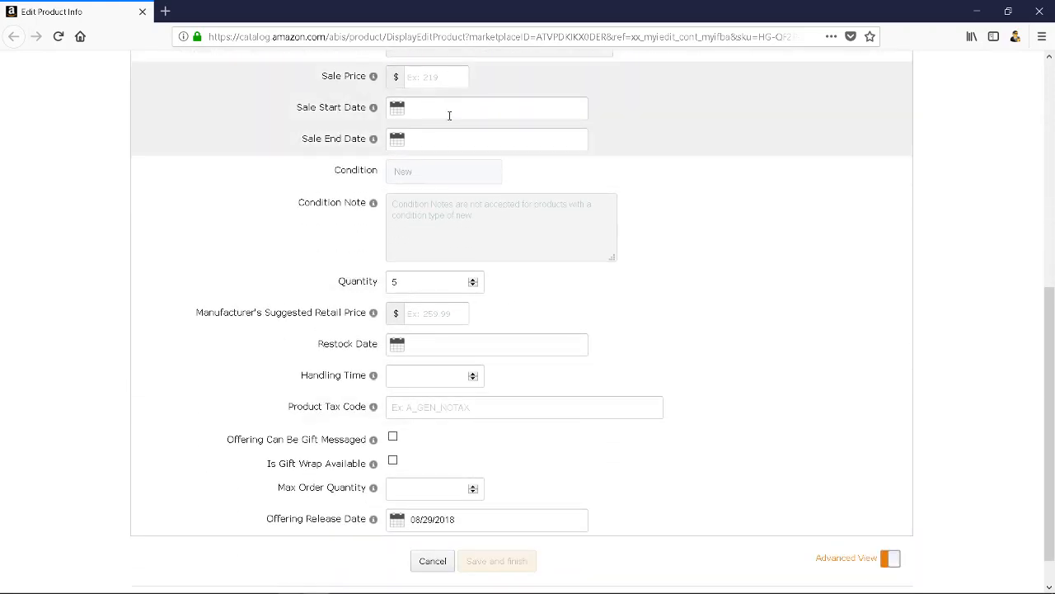
scroll(446, 252, "down", 1)
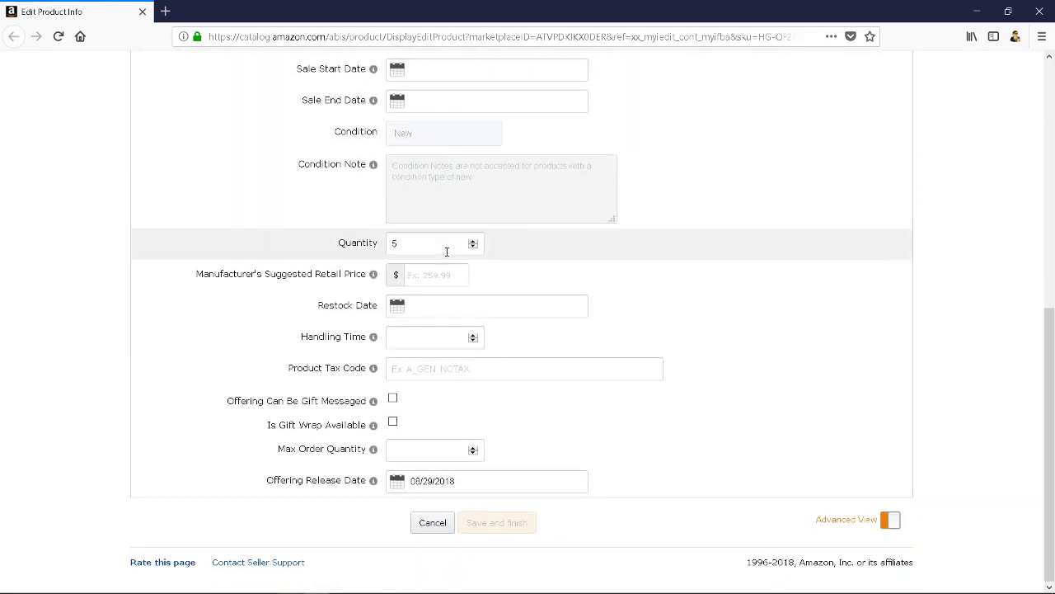
scroll(446, 251, "up", 10)
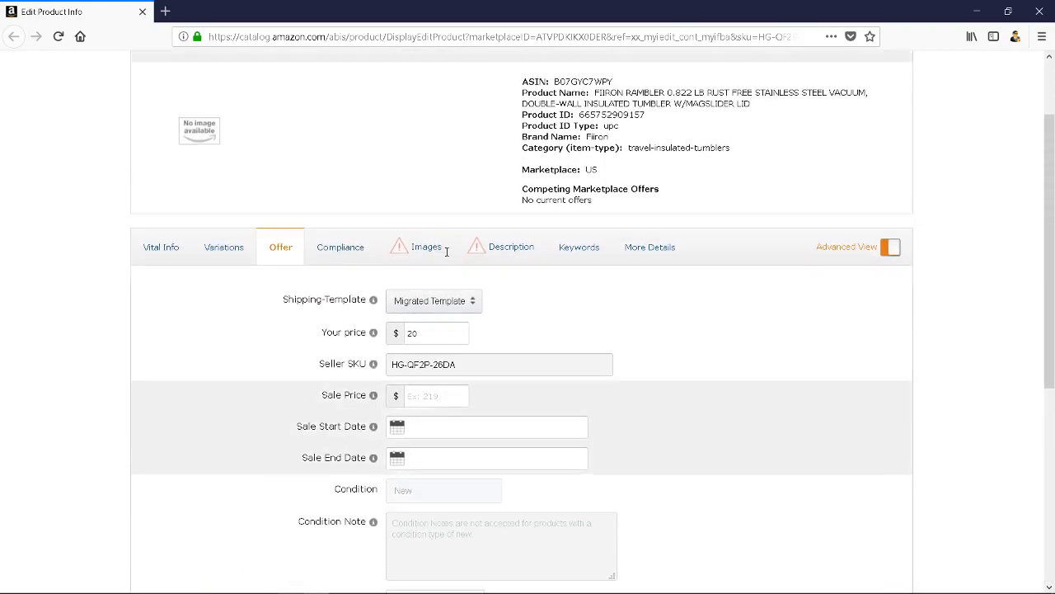
scroll(409, 344, "down", 2)
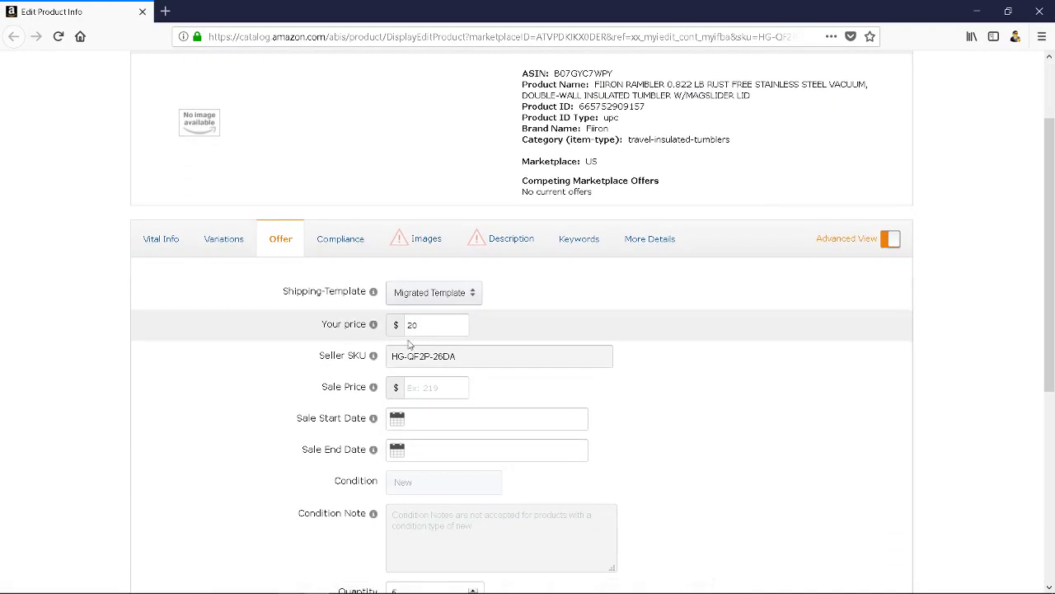
Open the listing's image section and examine the product image requirements, including size, background and file format.
left_click(405, 242)
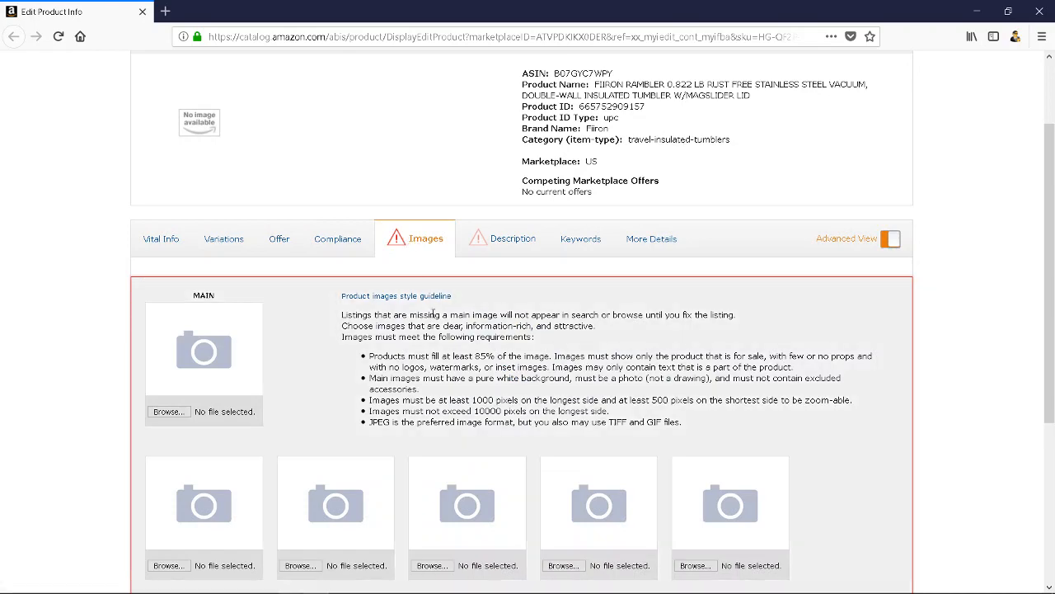
scroll(433, 314, "down", 3)
scroll(433, 313, "down", 1)
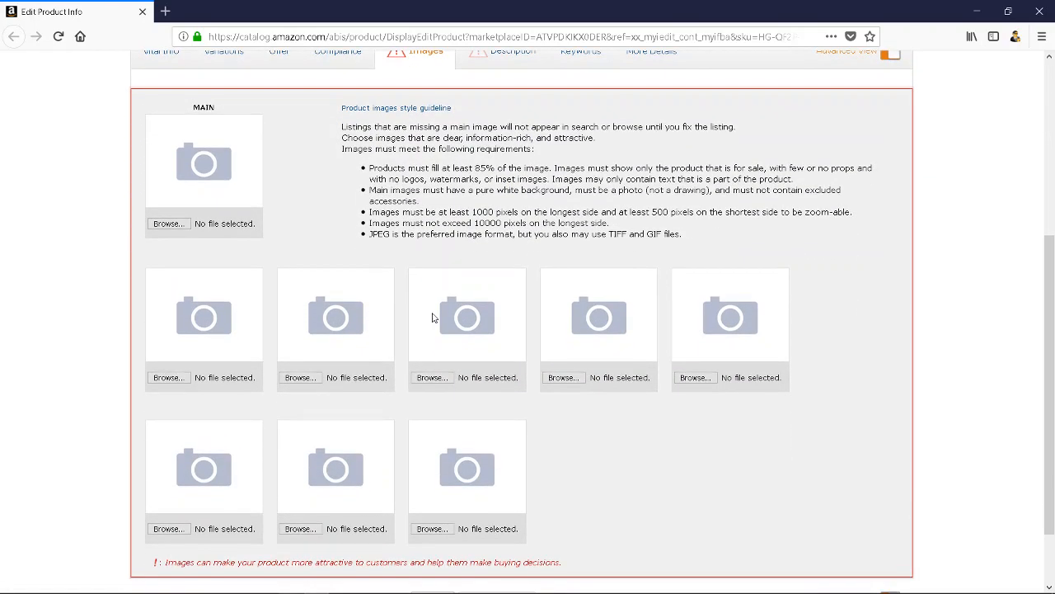
left_click_drag(411, 223, 530, 235)
left_click(633, 234)
left_click(443, 237)
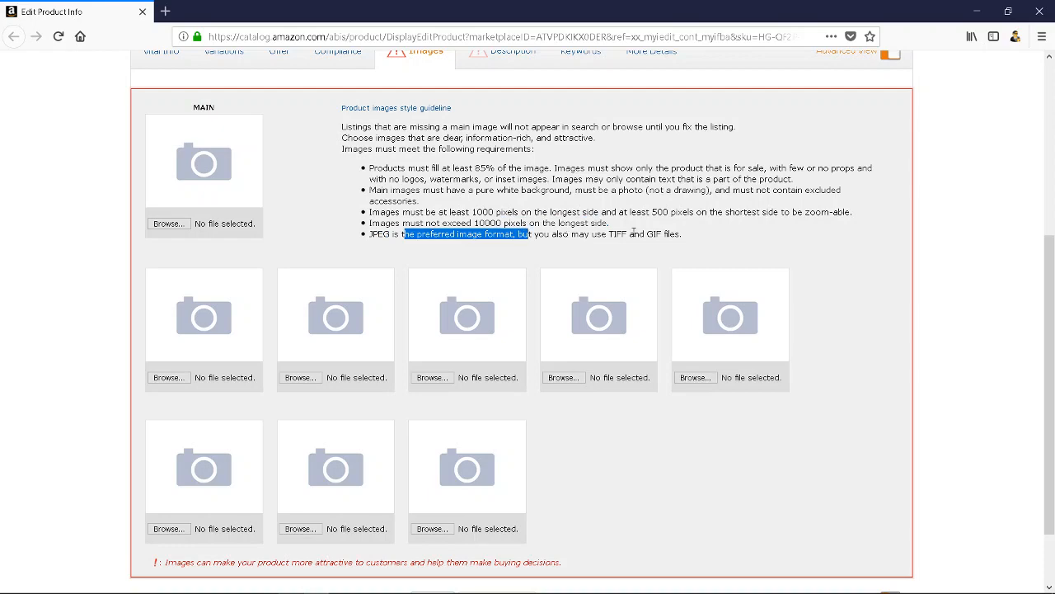
left_click(679, 233)
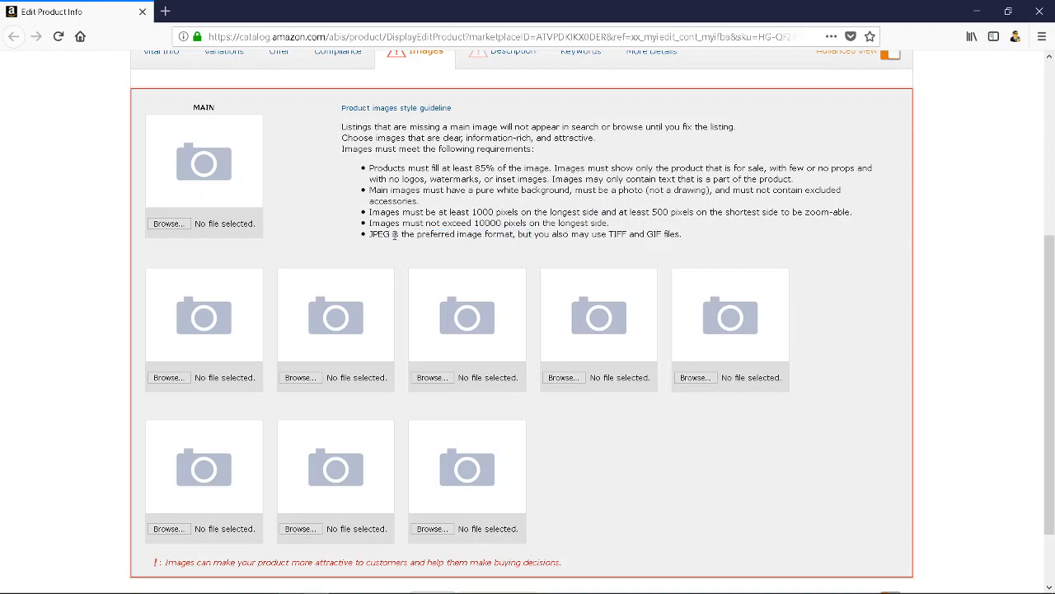
scroll(445, 180, "up", 2)
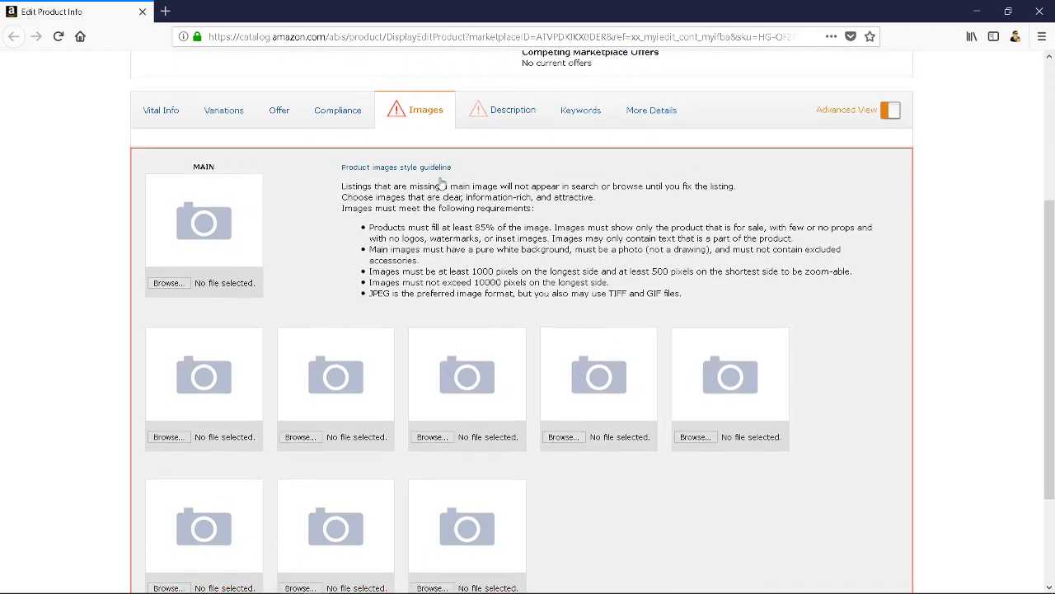
scroll(442, 183, "down", 2)
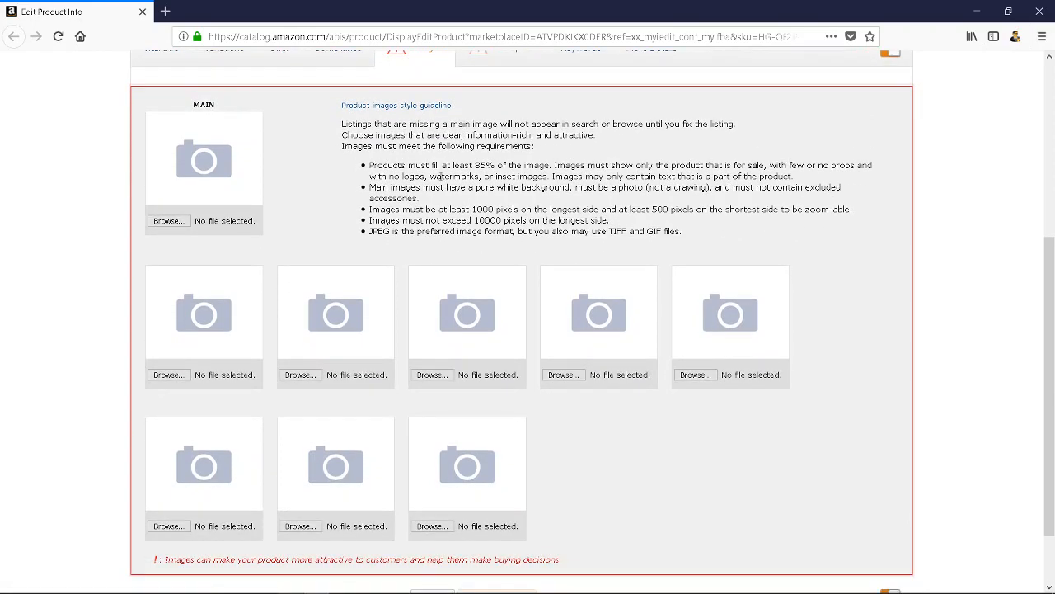
scroll(441, 179, "up", 1)
left_click_drag(352, 178, 565, 245)
left_click(565, 245)
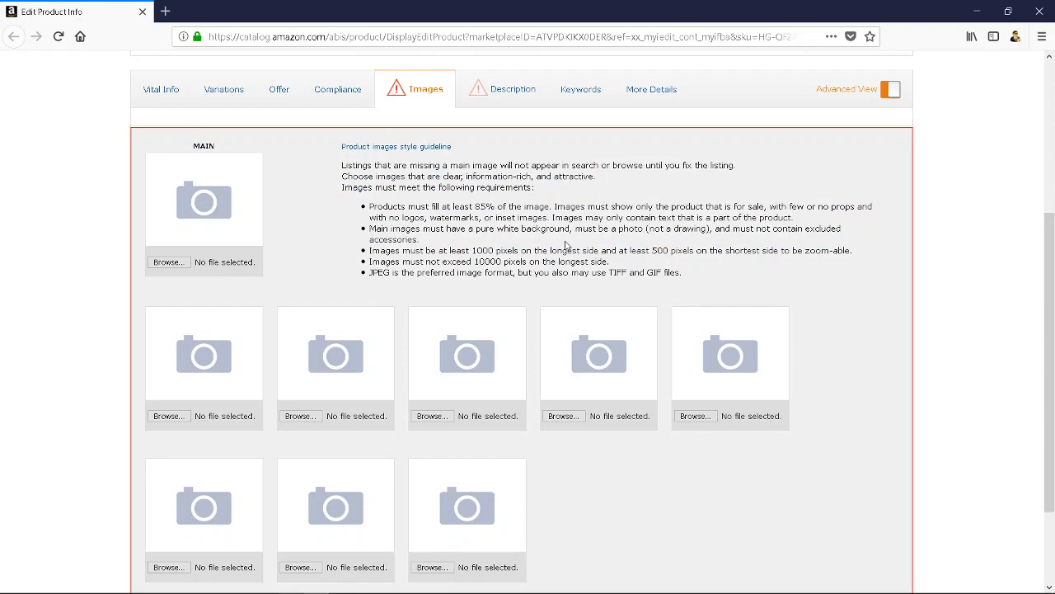
key("alt+Tab")
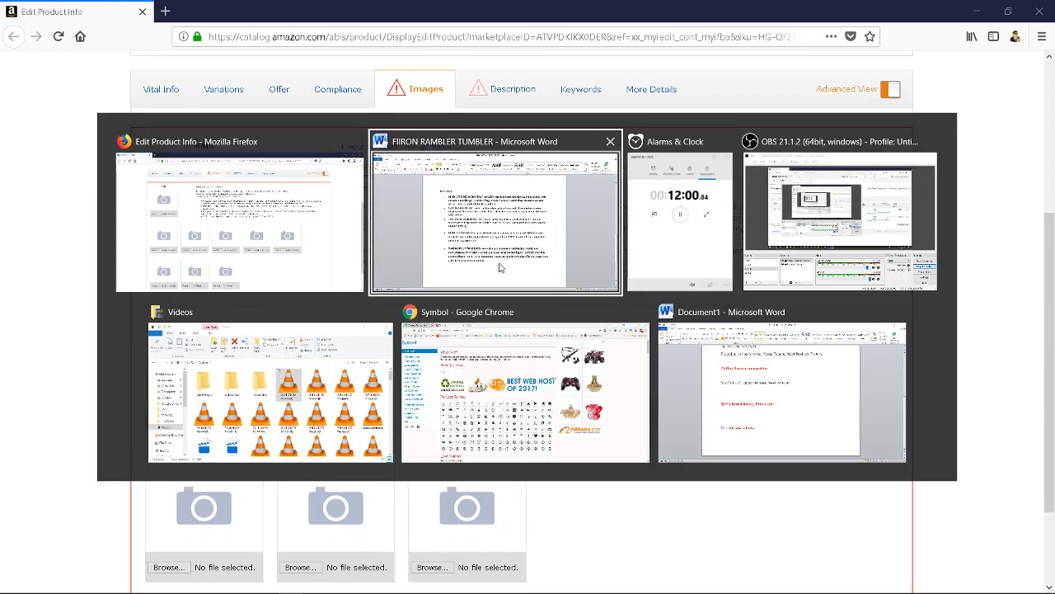
key("alt+Tab")
key("alt+Tab")
key("alt+Tab")
key("alt+Tab")
key("alt+Tab")
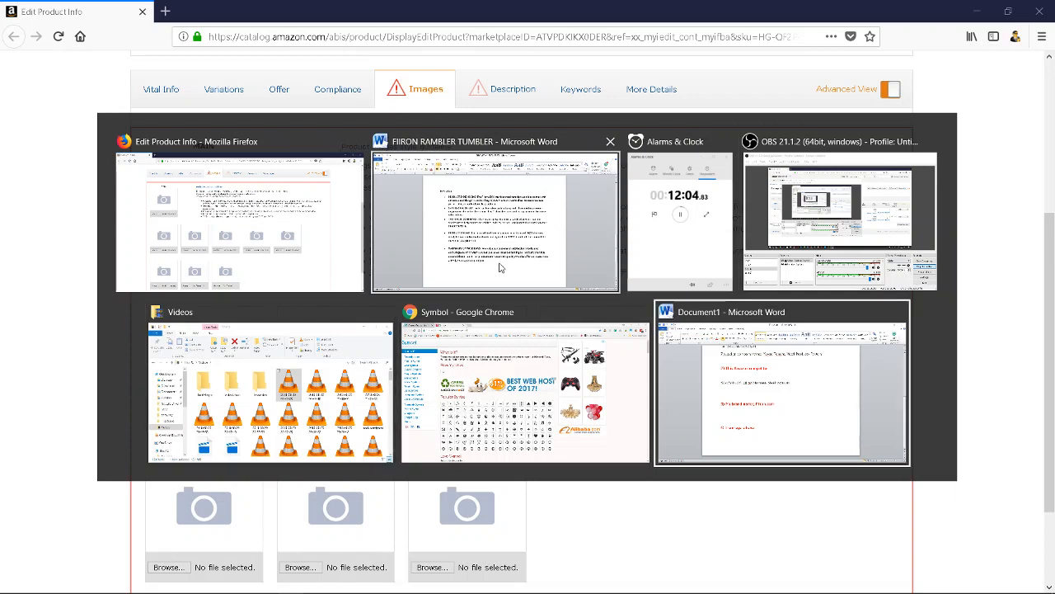
key("alt+shift+Tab")
key("alt+shift+Tab")
key("alt+shift+Tab")
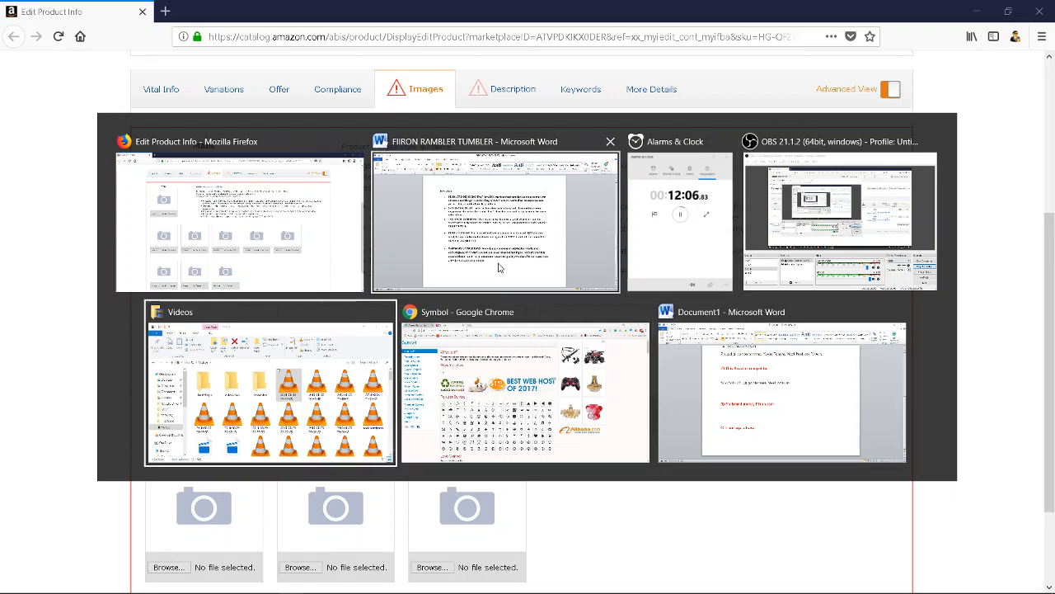
key("alt+Tab")
key("alt+shift+Tab")
key("alt+shift+Tab")
key("alt+shift+Tab")
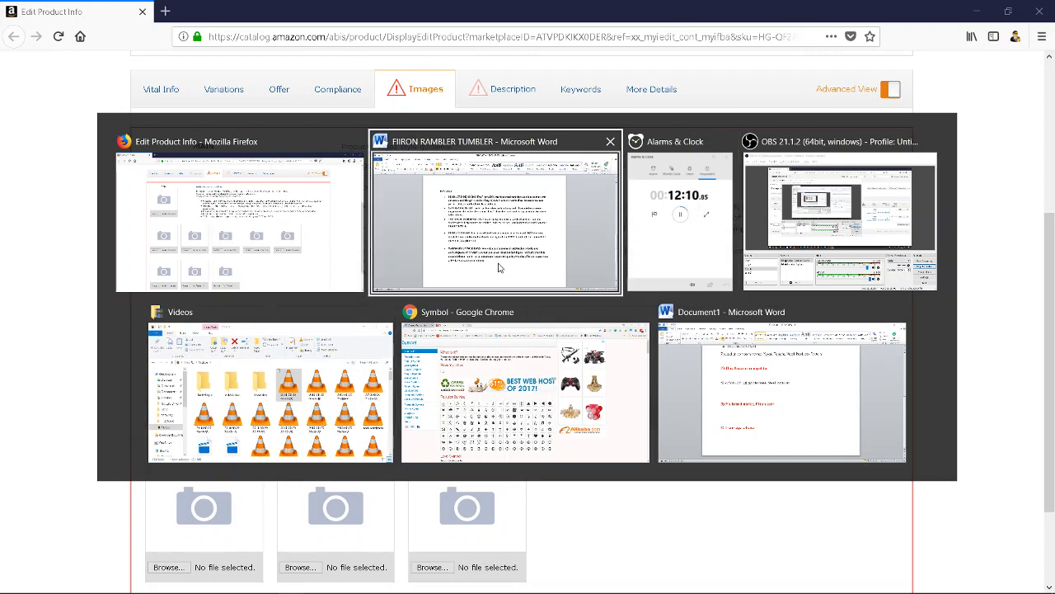
key("alt+shift+Tab")
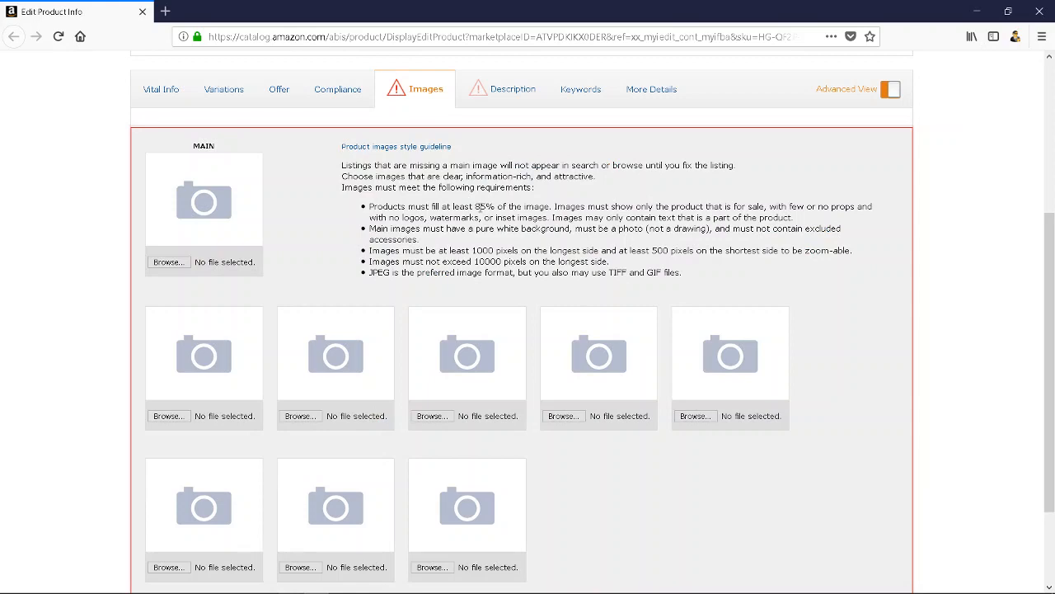
scroll(479, 209, "down", 3)
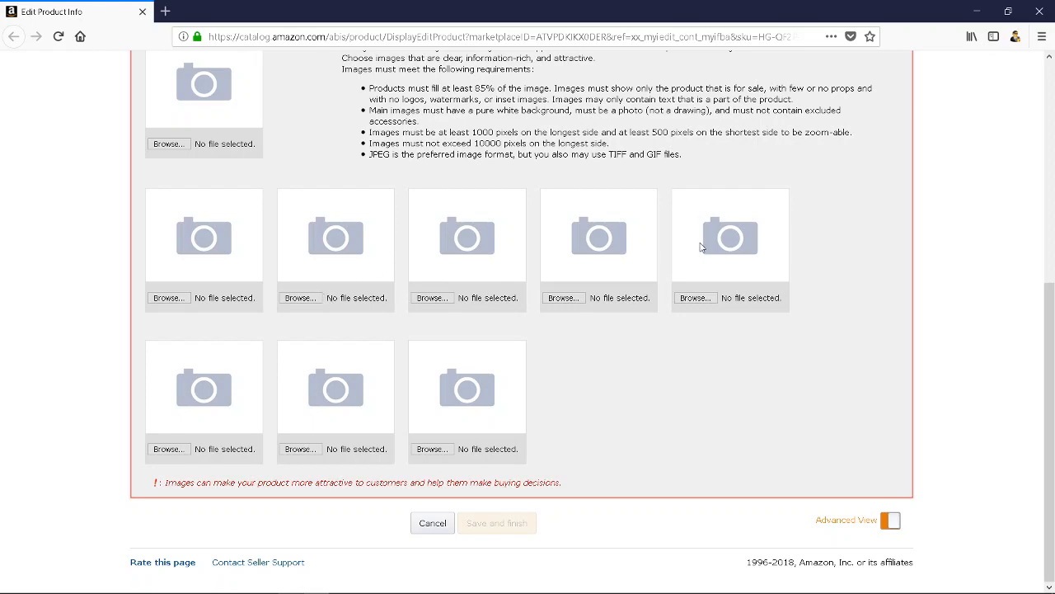
scroll(416, 358, "up", 5)
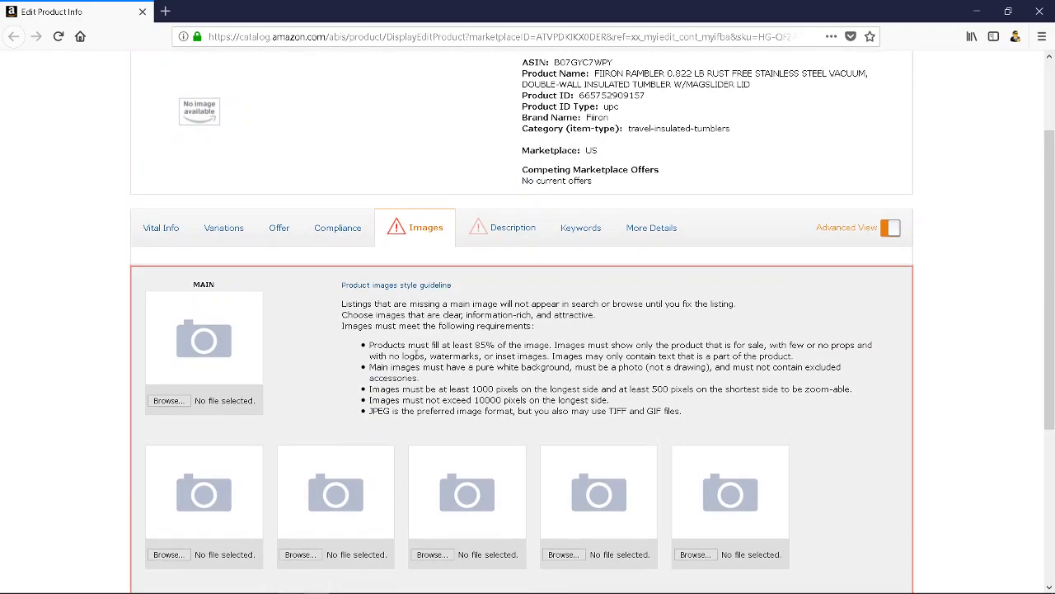
scroll(422, 356, "down", 2)
mouse_move(468, 590)
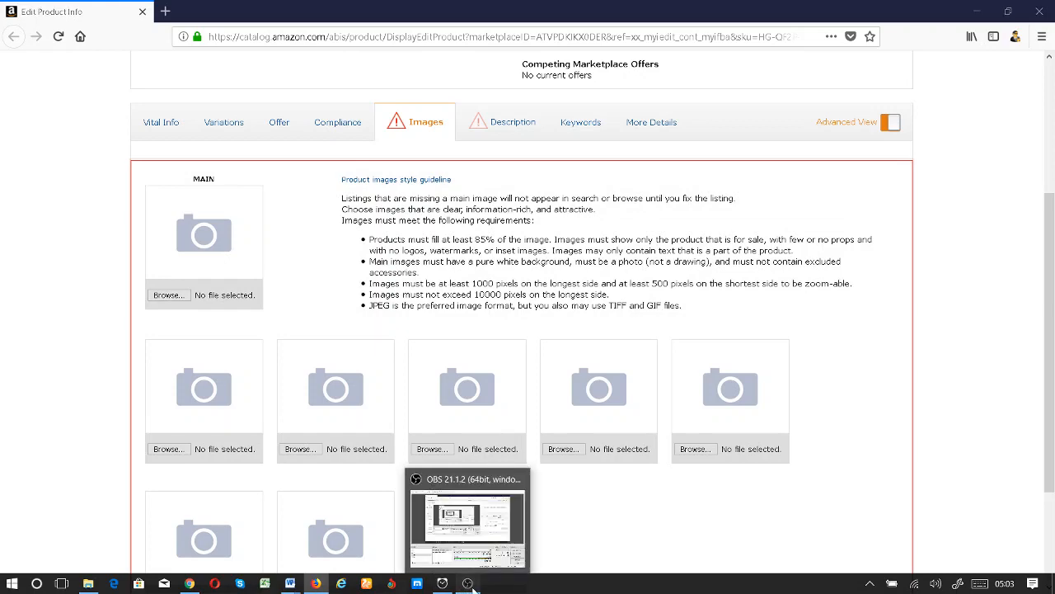
left_click(471, 495)
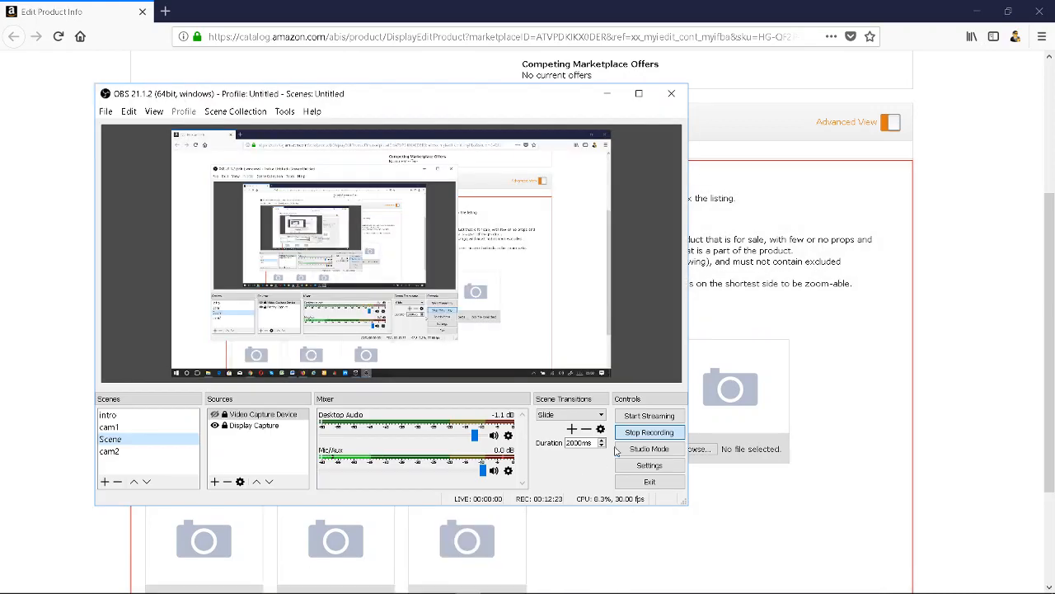